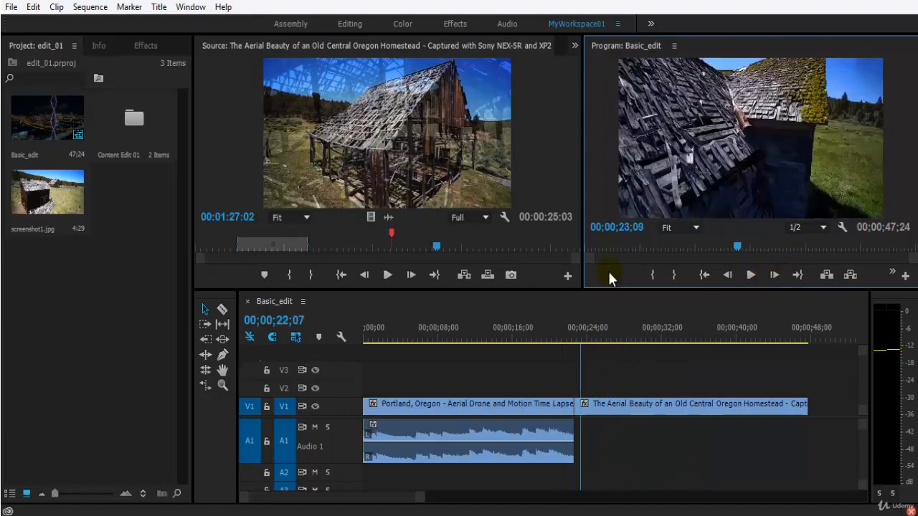
- Scrub near the start of the sequence and preview the Program monitor at 10%, 100% and 200% zoom, ending on Fit
click(597, 247)
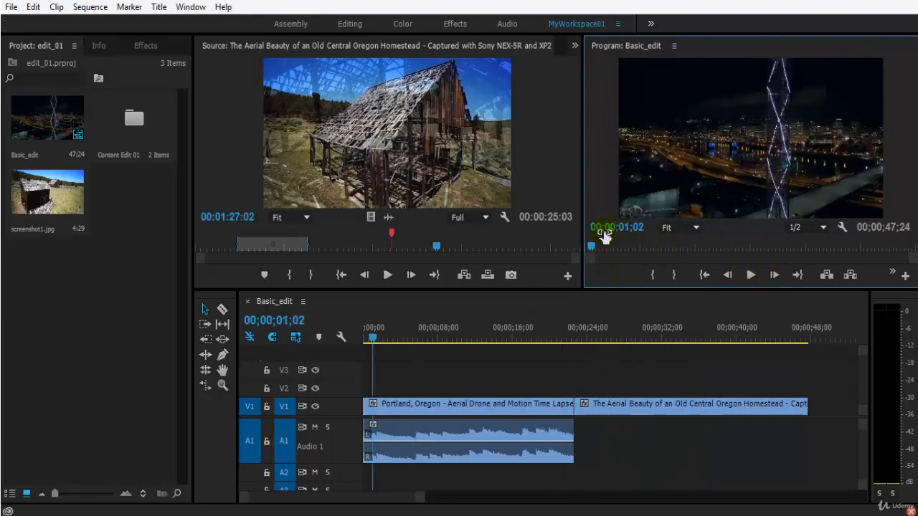
drag(591, 249, 602, 248)
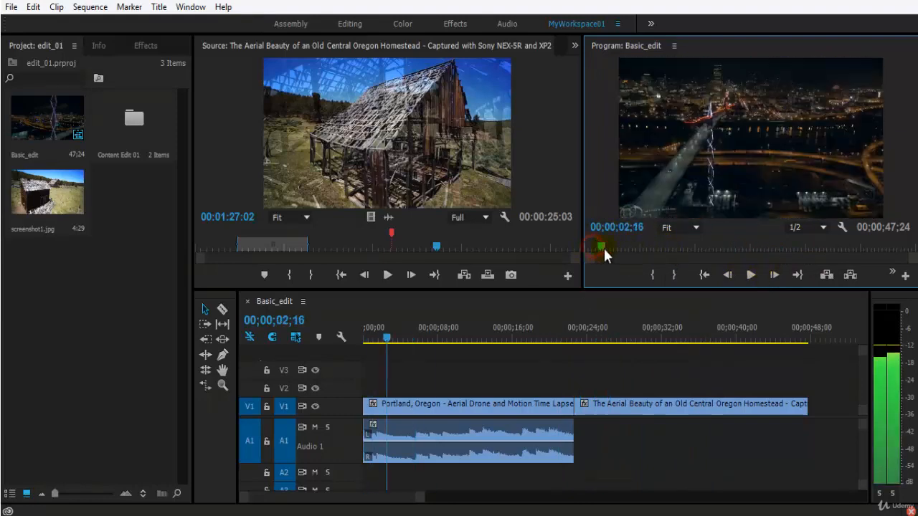
click(678, 228)
click(685, 263)
click(694, 228)
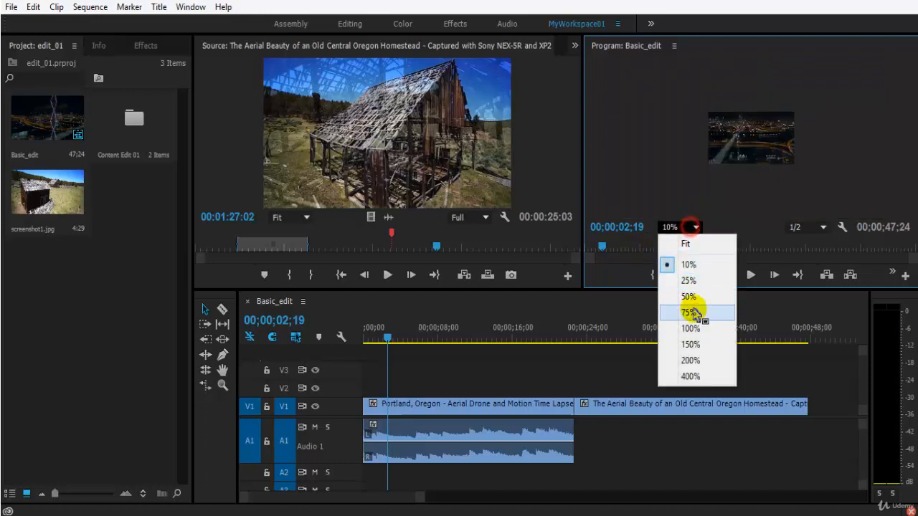
click(695, 329)
click(695, 228)
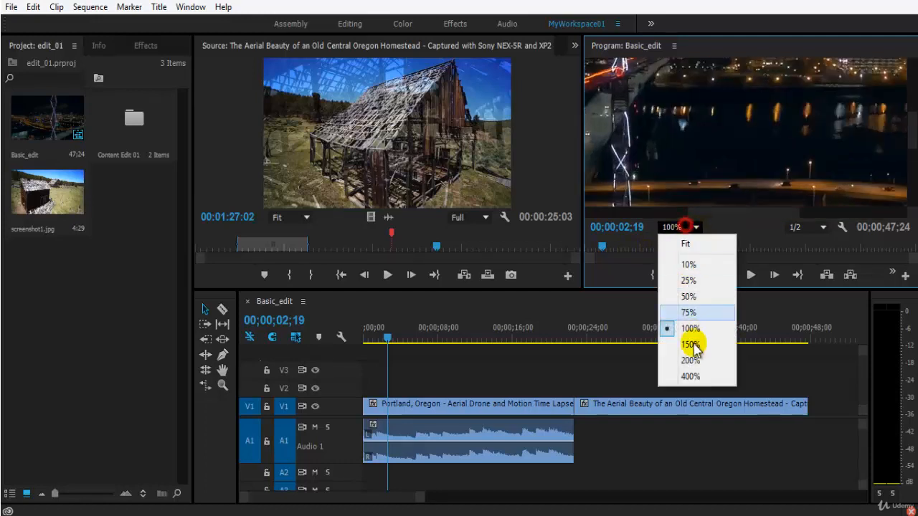
click(693, 364)
click(692, 228)
click(683, 245)
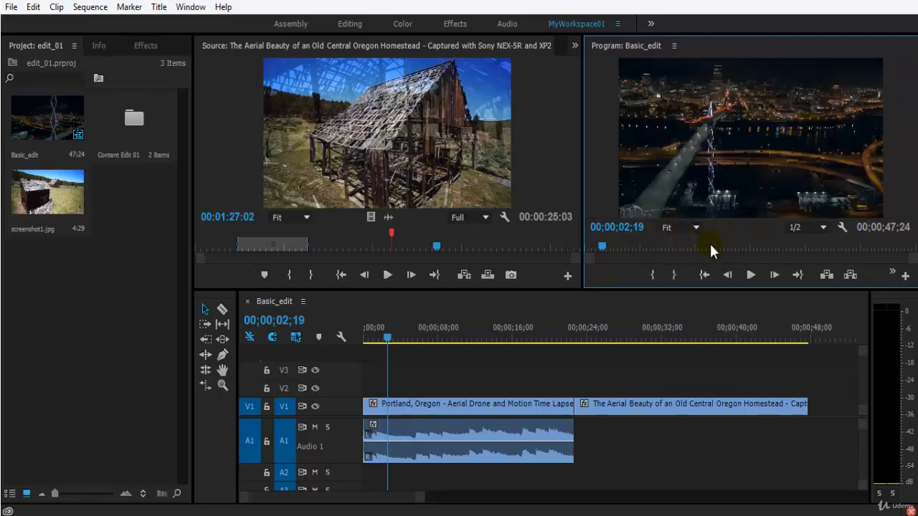
- Set the Program monitor's playback resolution to Full
click(818, 228)
click(811, 244)
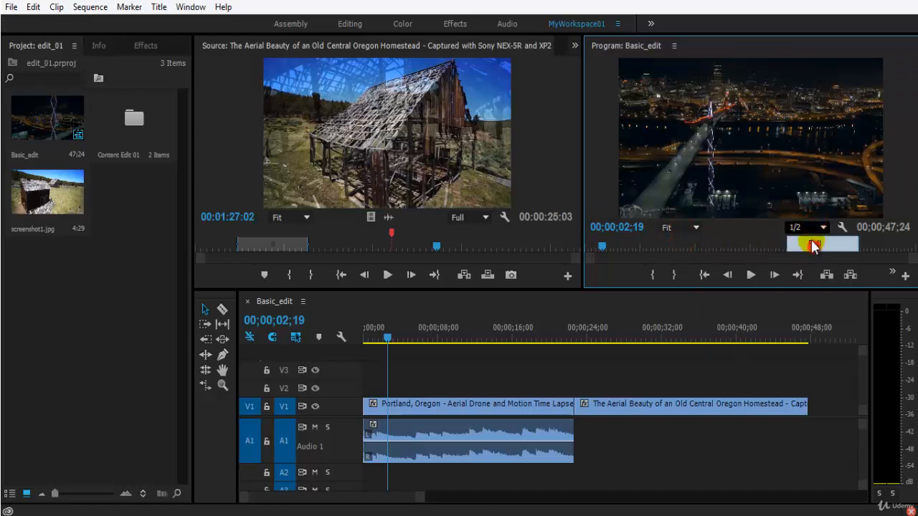
click(818, 228)
click(811, 274)
click(809, 228)
click(811, 242)
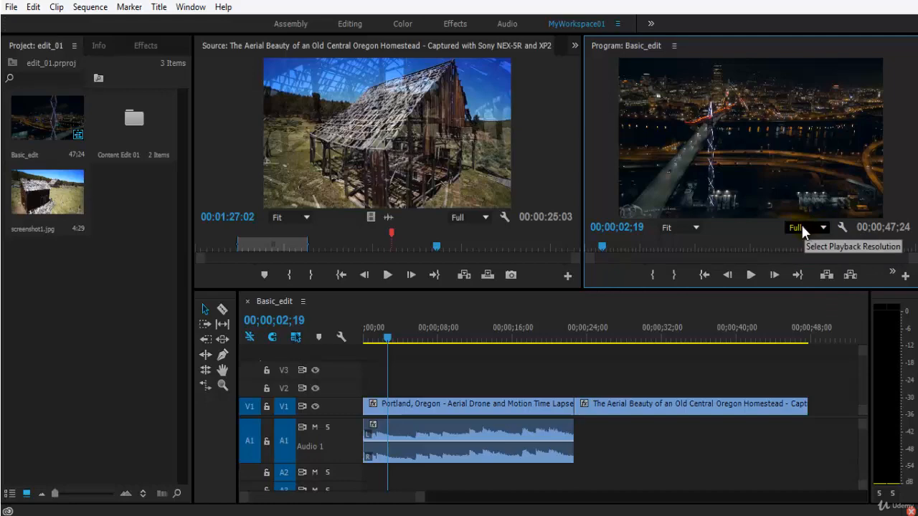
- Examine the Program monitor's settings, including the playback and paused resolution, captions, markers and overlay options
click(842, 228)
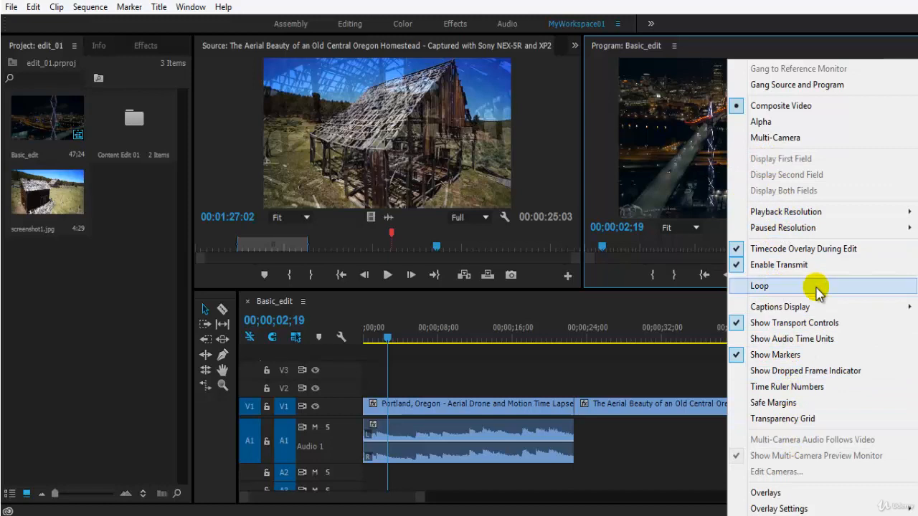
mouse_move(818, 307)
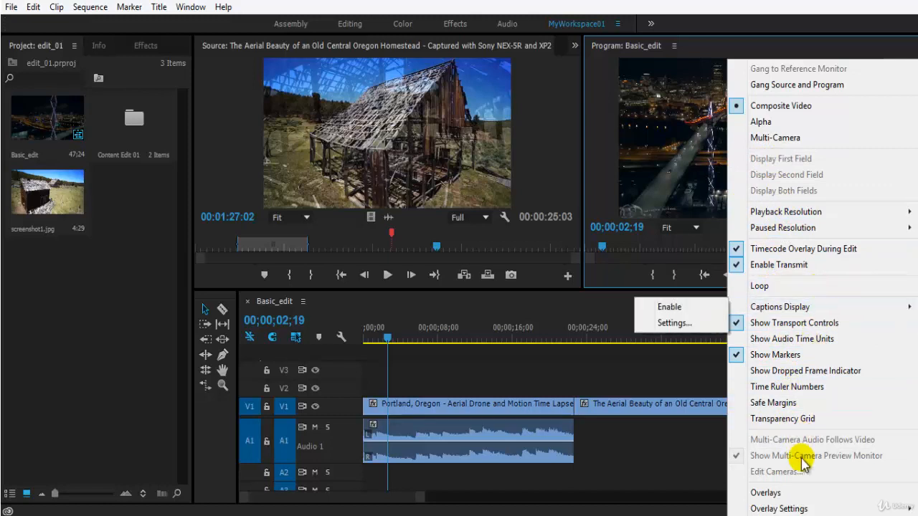
click(664, 173)
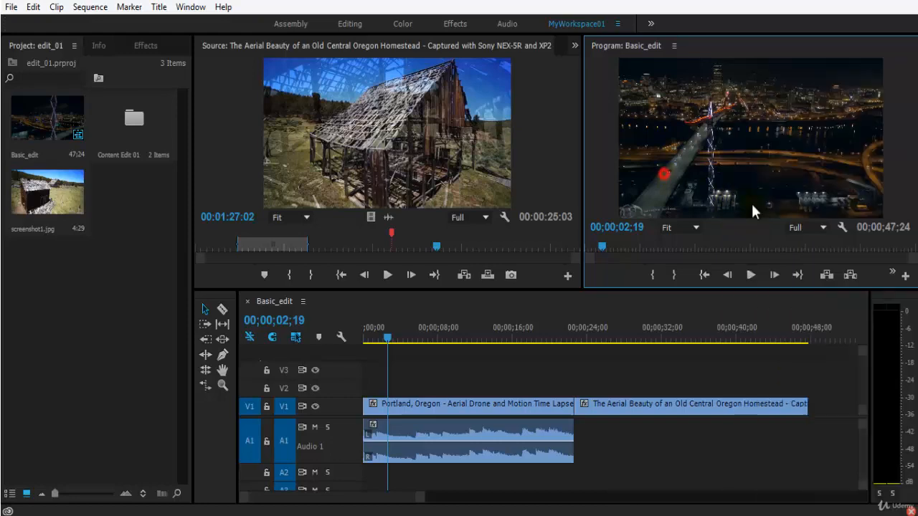
click(843, 229)
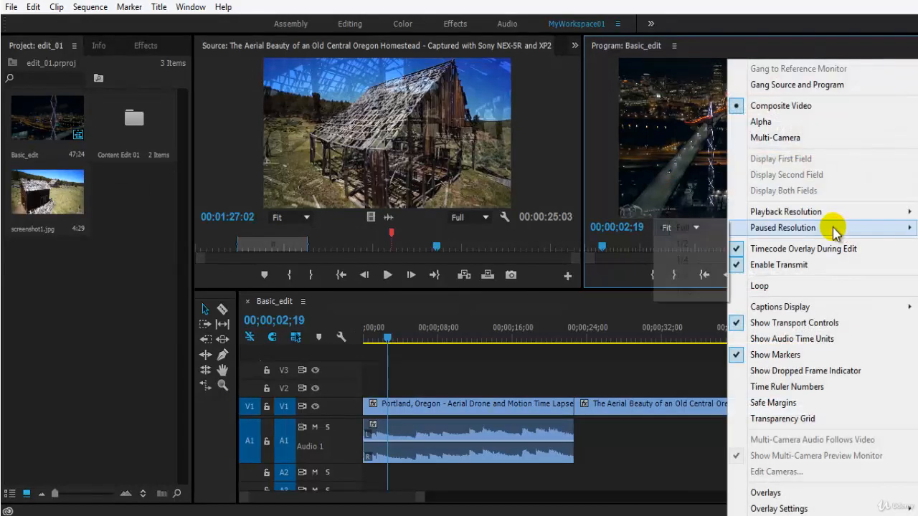
click(701, 168)
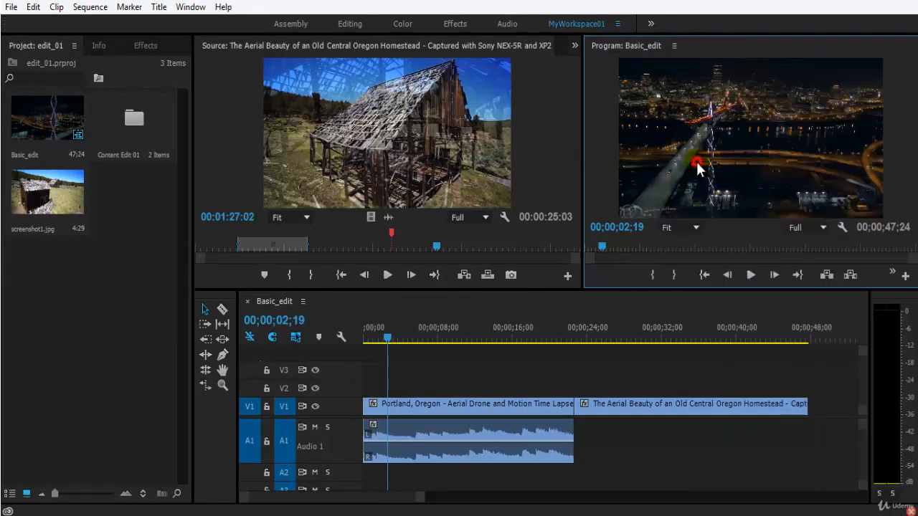
click(842, 228)
click(718, 219)
click(842, 230)
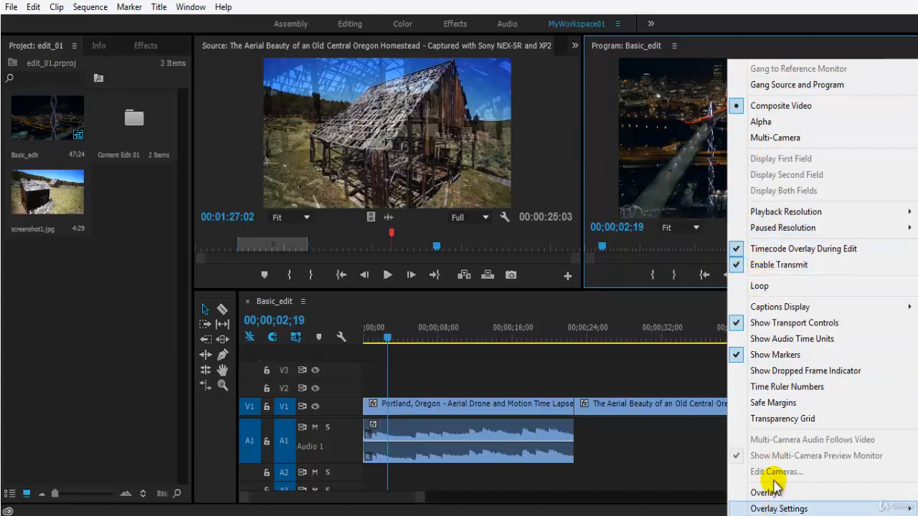
click(690, 167)
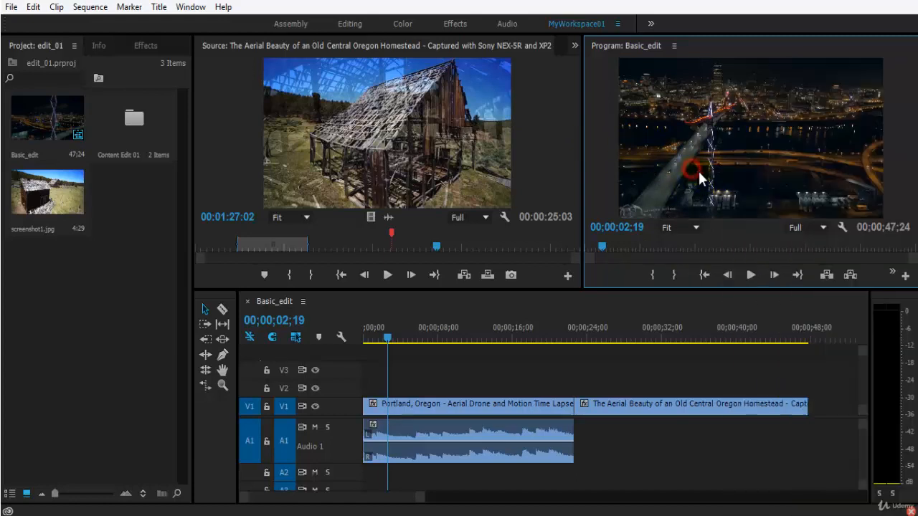
click(842, 228)
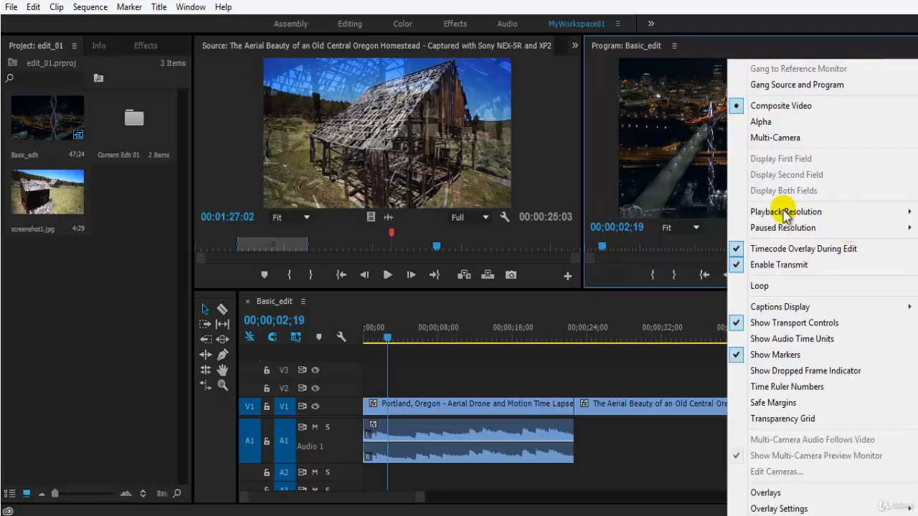
click(667, 173)
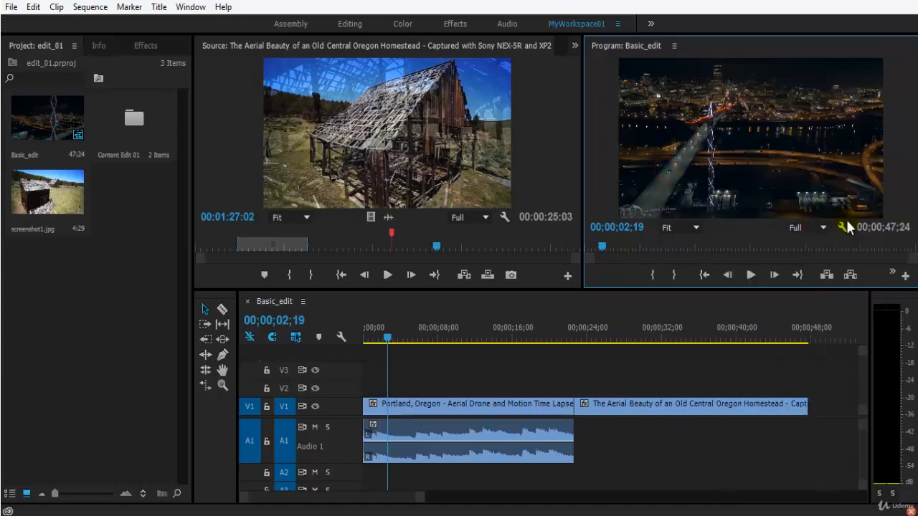
- Scrub the playhead to the end of the Basic_edit sequence and return it to 00;00;00;00
drag(603, 247, 915, 271)
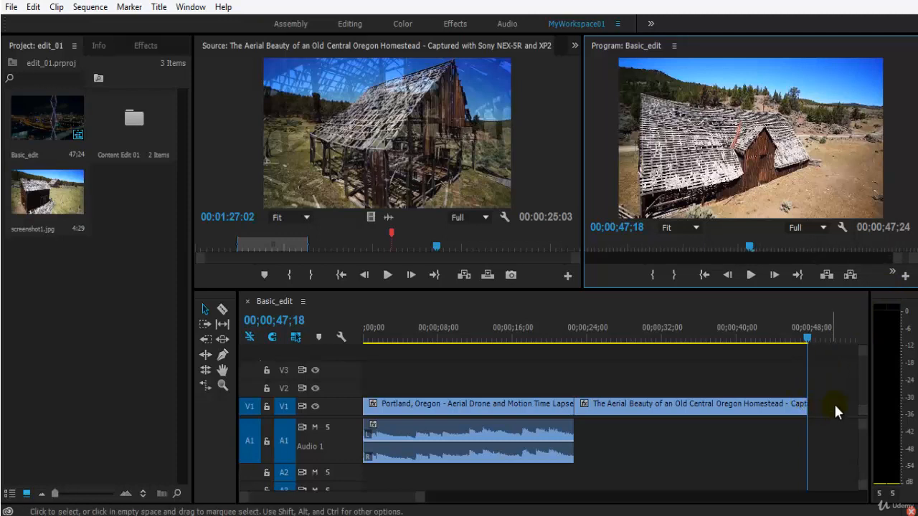
mouse_move(767, 254)
mouse_down()
mouse_move(779, 266)
mouse_move(771, 247)
mouse_move(746, 257)
mouse_move(771, 270)
mouse_up()
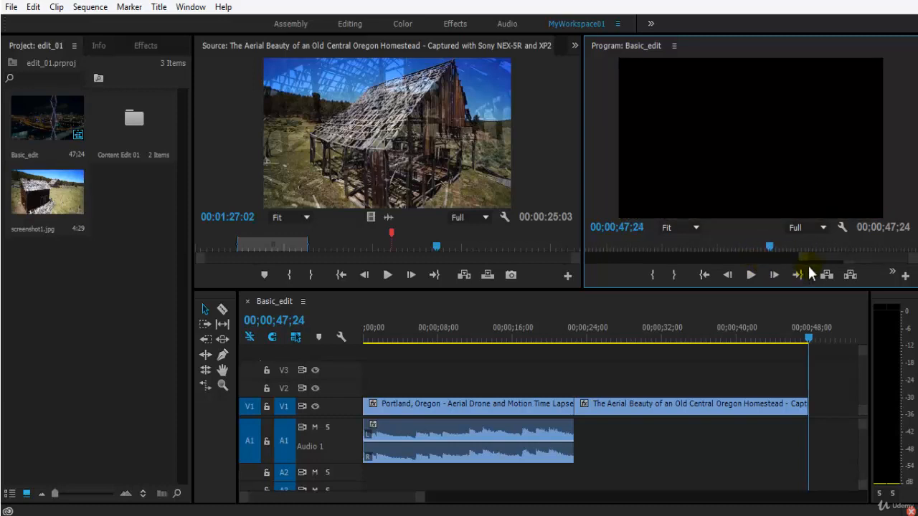
drag(810, 337, 629, 328)
key(minus)
key(minus)
drag(424, 330, 345, 333)
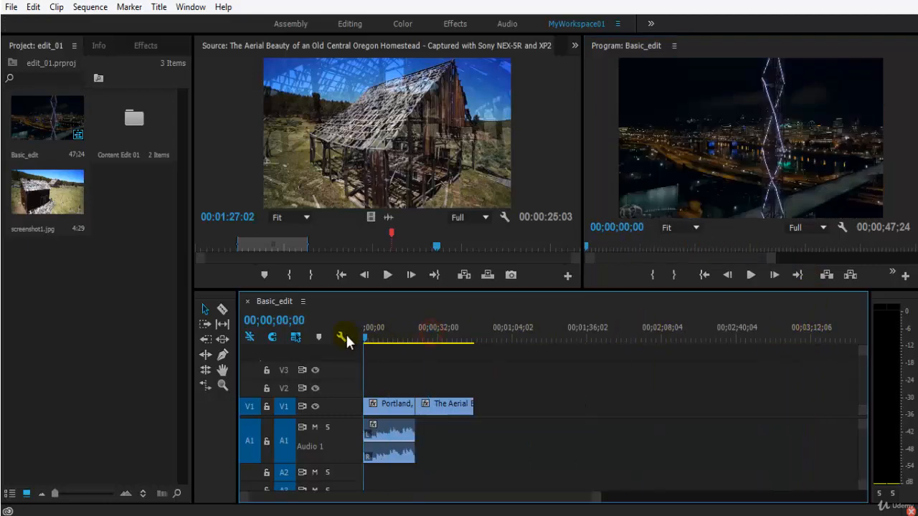
- Mark an In point at 00;00;01;00 in the sequence and an Out point that makes the range 00;00;04;16 long
click(884, 142)
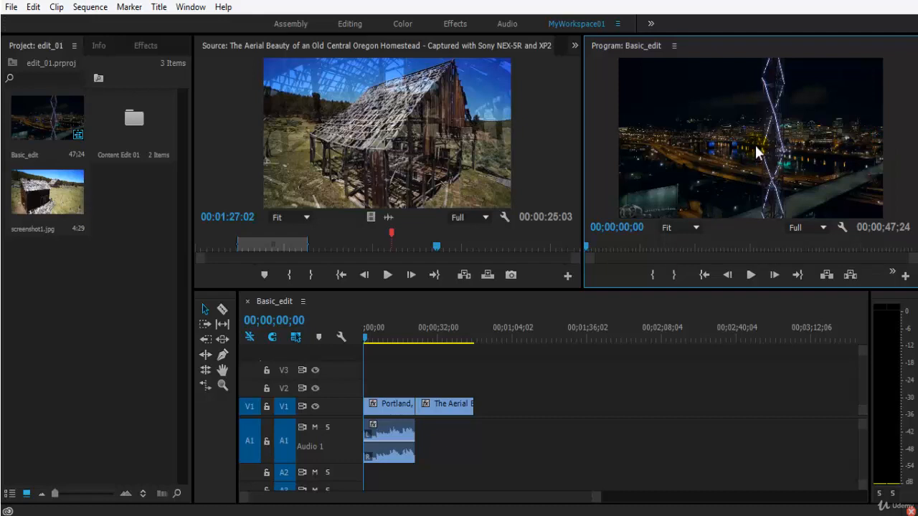
key(space)
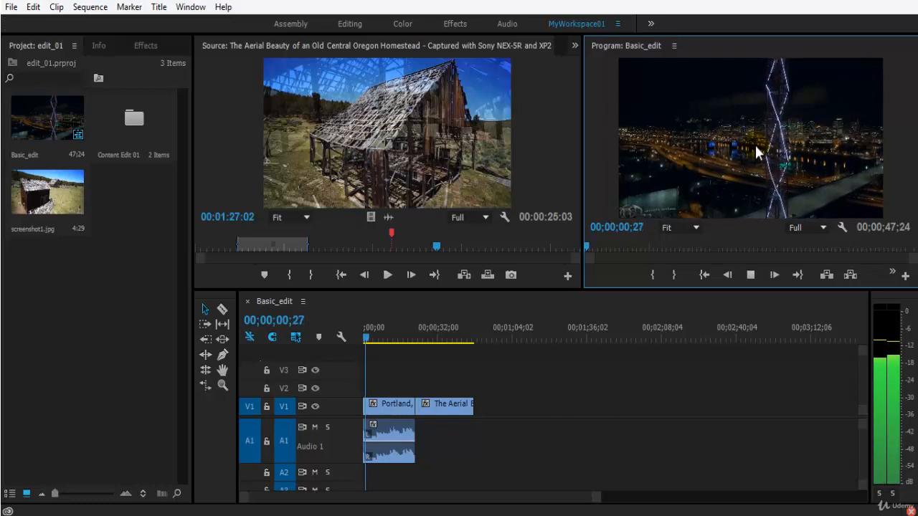
key(space)
mouse_move(750, 259)
mouse_down()
mouse_move(872, 273)
mouse_move(713, 261)
mouse_move(811, 260)
mouse_move(748, 268)
mouse_move(845, 273)
mouse_up()
mouse_move(629, 246)
mouse_down()
mouse_move(620, 246)
mouse_move(647, 247)
mouse_move(627, 249)
mouse_up()
key(equal)
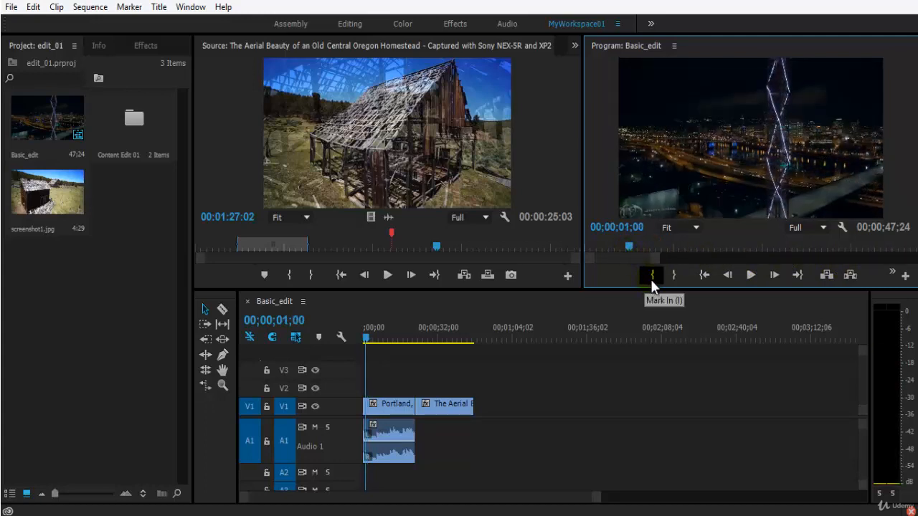
click(651, 276)
key(space)
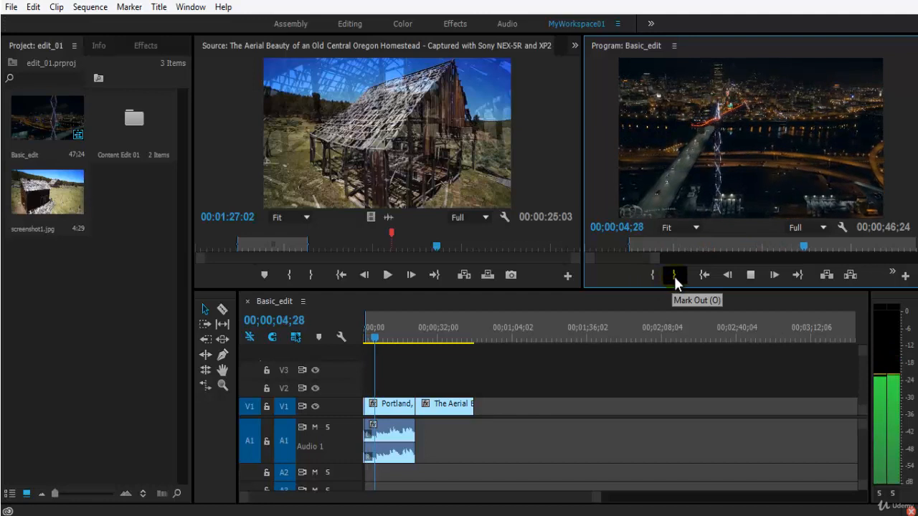
click(674, 276)
- Scrub through the marked range in the Program monitor from the In point toward the Out point
click(655, 250)
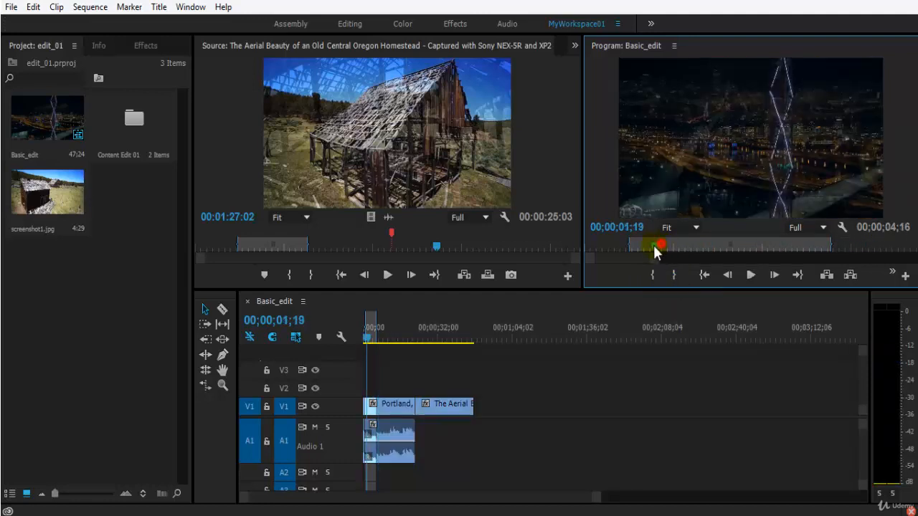
drag(655, 250, 634, 251)
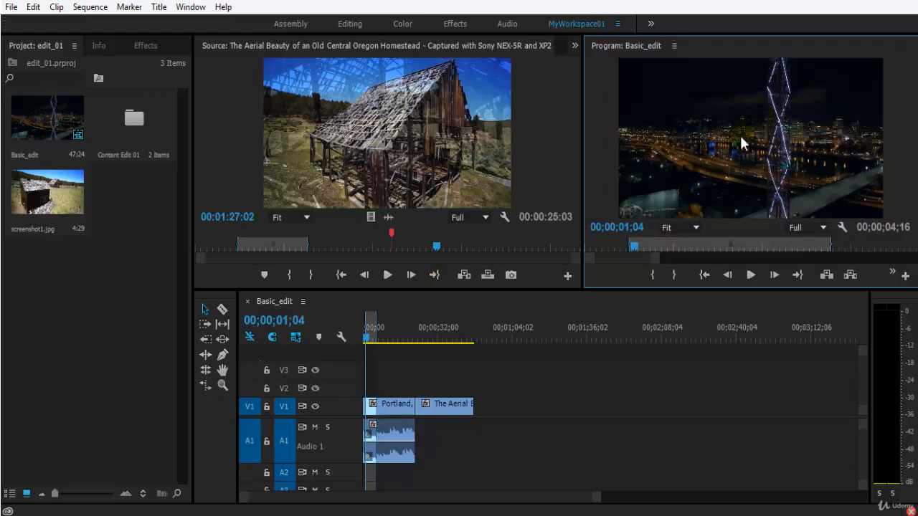
click(637, 247)
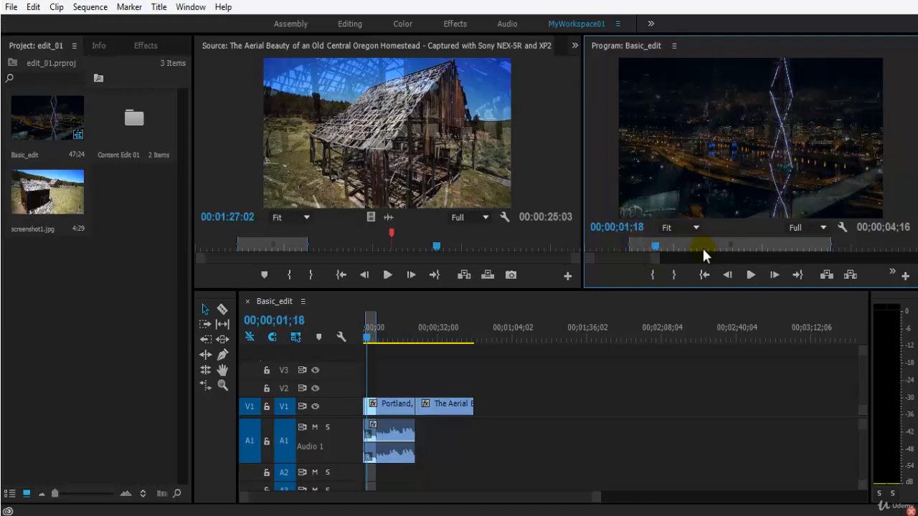
click(702, 248)
click(784, 246)
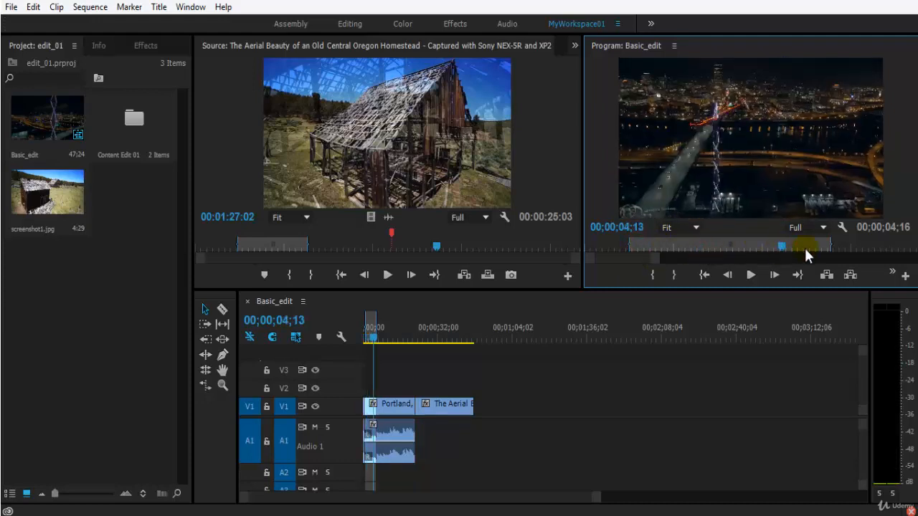
click(805, 247)
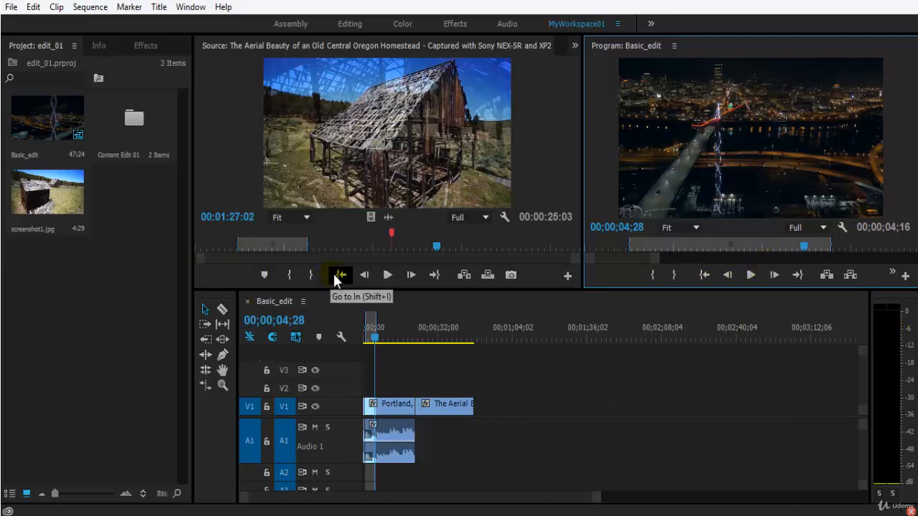
- Jump from mid-range to the In point, and move the playhead back toward the Out point at 00;00;04;21
drag(799, 247, 700, 250)
click(704, 274)
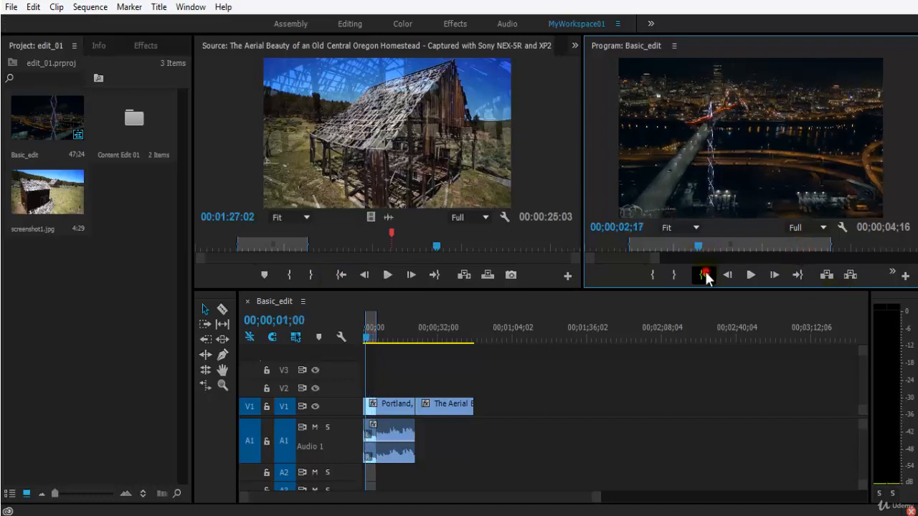
click(769, 247)
click(794, 247)
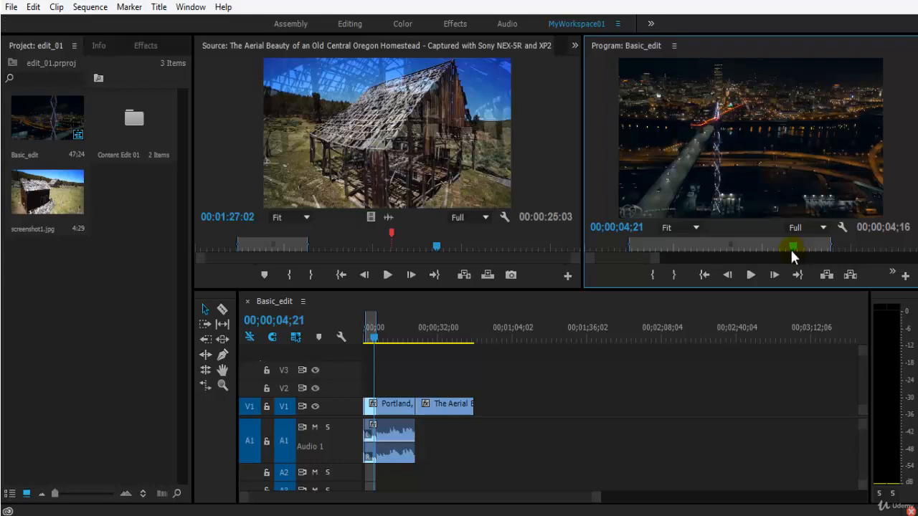
- Scrub the playhead back toward the In point and place it at 00;00;01;04
drag(789, 243, 661, 247)
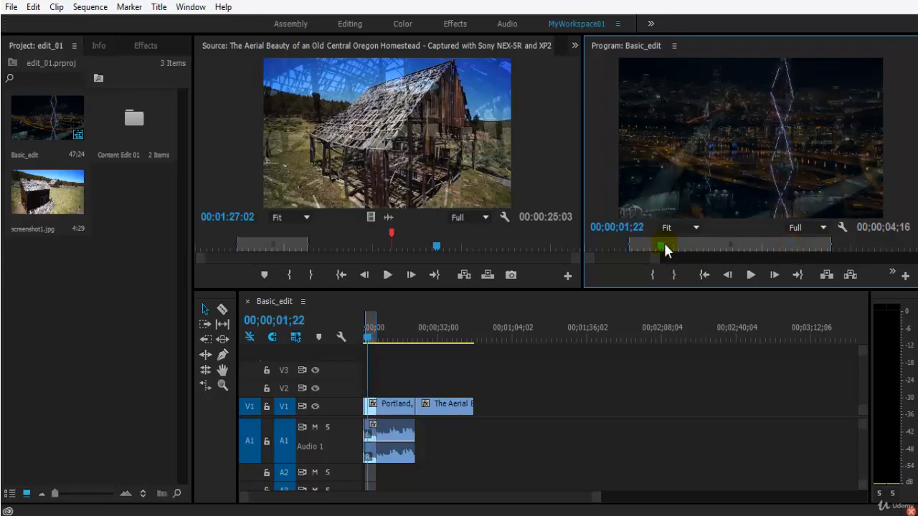
drag(661, 247, 649, 248)
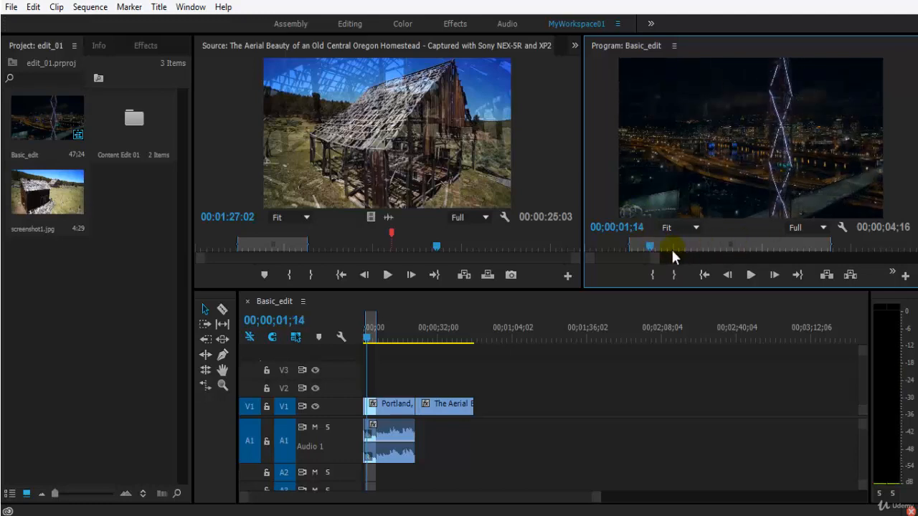
drag(648, 243, 637, 253)
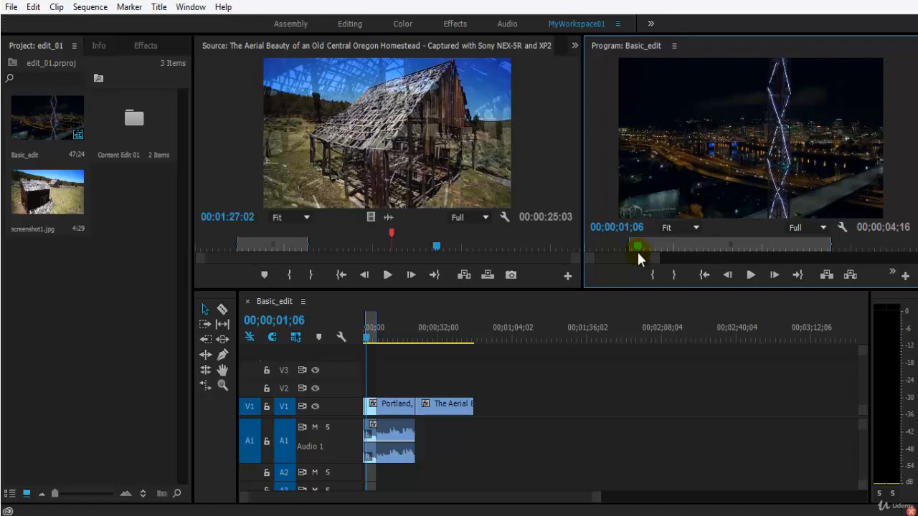
mouse_move(640, 244)
mouse_down()
mouse_move(798, 269)
mouse_move(636, 257)
mouse_move(696, 243)
mouse_move(824, 252)
mouse_move(652, 253)
mouse_up()
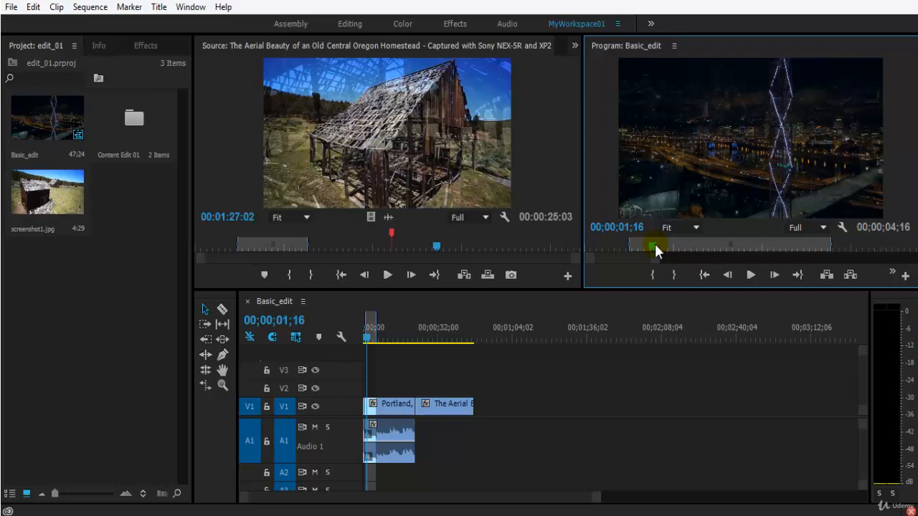
click(654, 245)
click(635, 247)
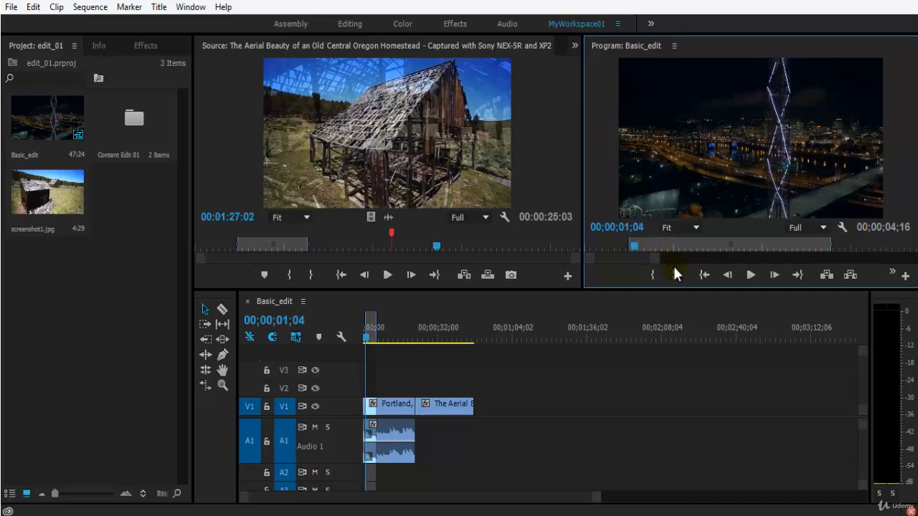
- Zoom in on the Program monitor's time ruler and scrub the playhead through the marked range back to 00;00;01;18
drag(654, 258, 716, 251)
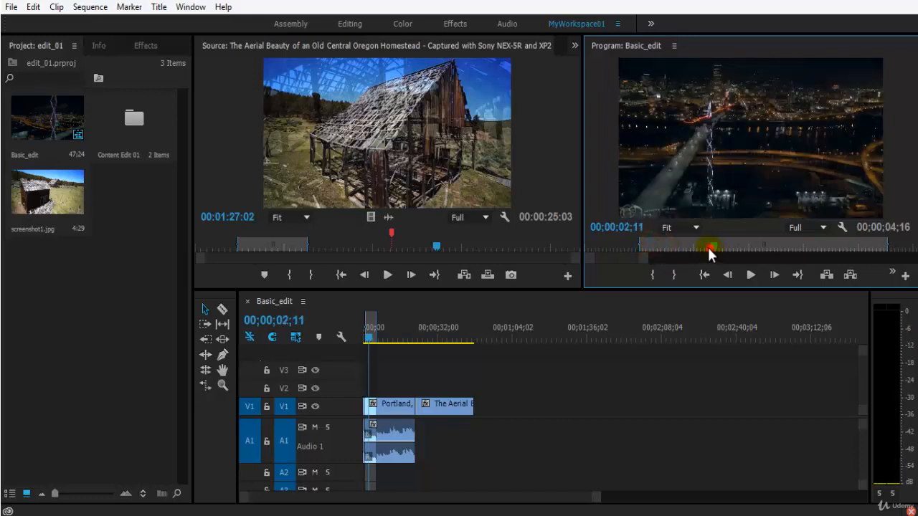
click(701, 247)
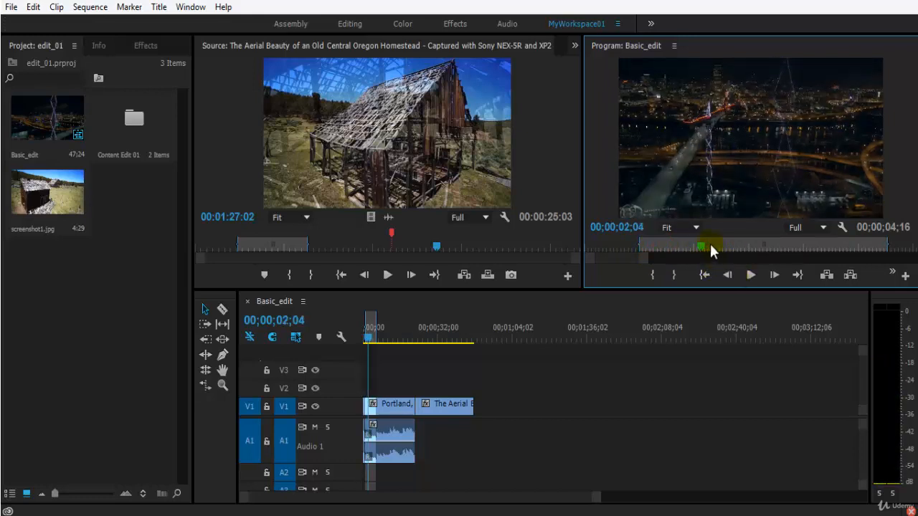
drag(703, 246, 687, 252)
click(677, 247)
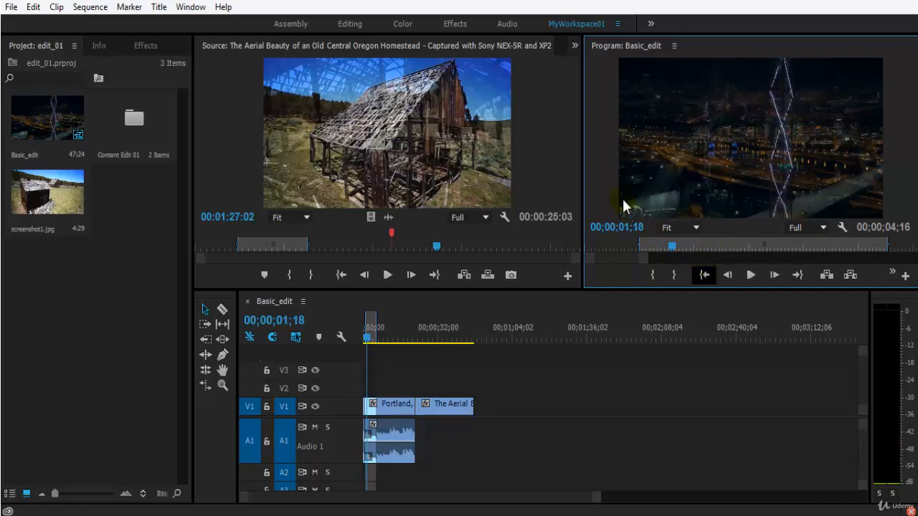
- Move the playhead back to 00;00;01;09, go to the In point, and go to the Out point
click(669, 248)
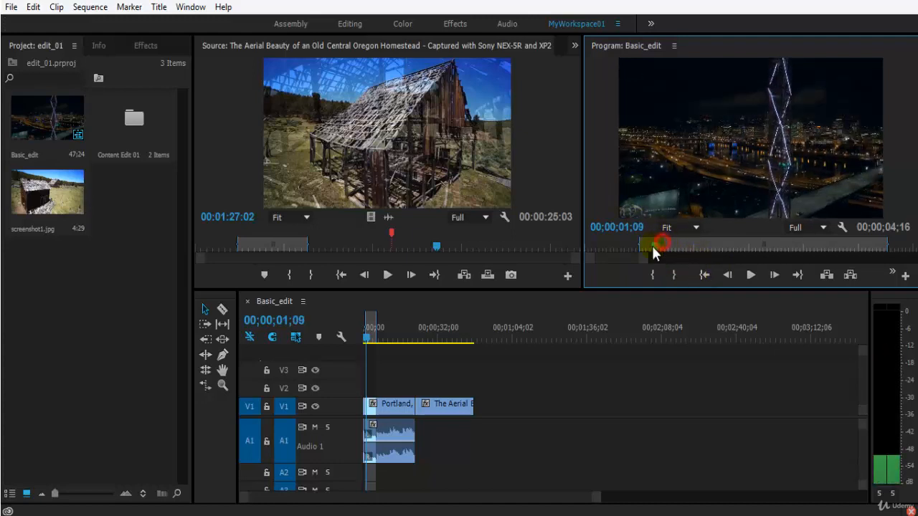
click(703, 274)
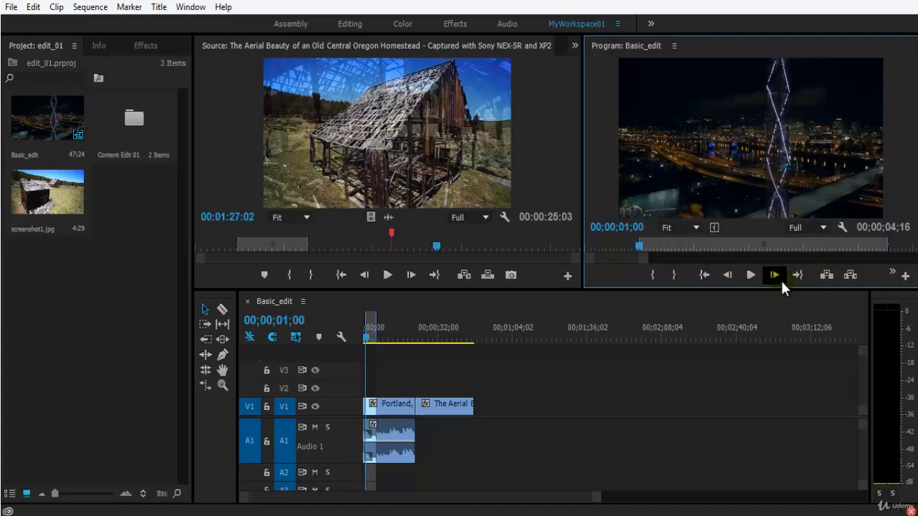
click(796, 276)
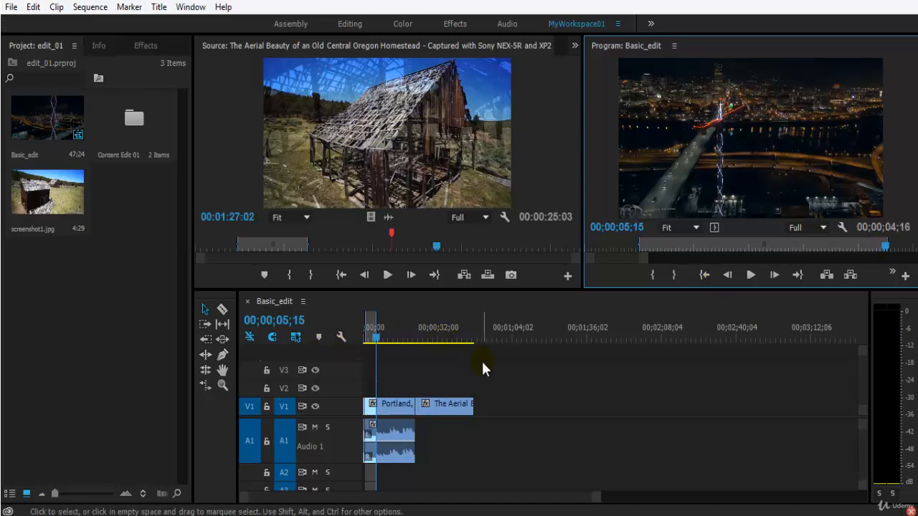
- Extend the marked range over the whole sequence by moving its In and Out points in the timeline, and place the playhead at 00;00;35;17
click(451, 373)
key(=)
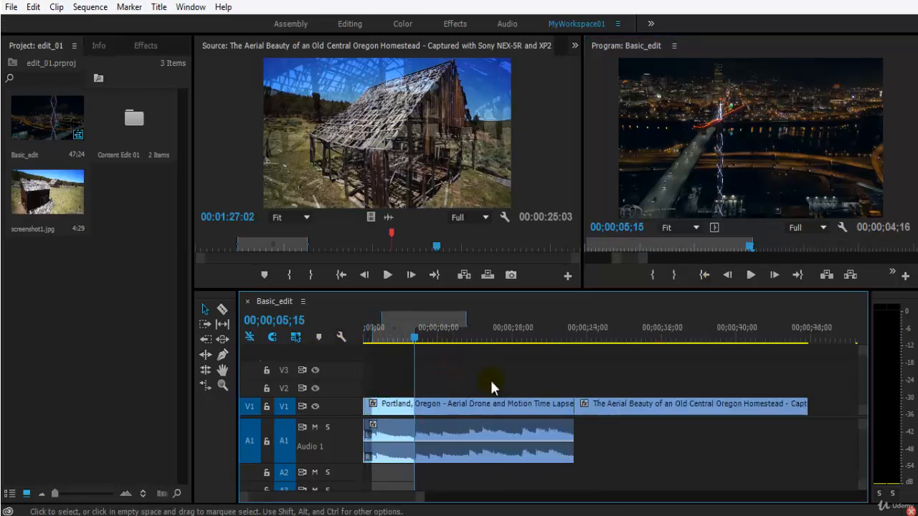
key(=)
key(=)
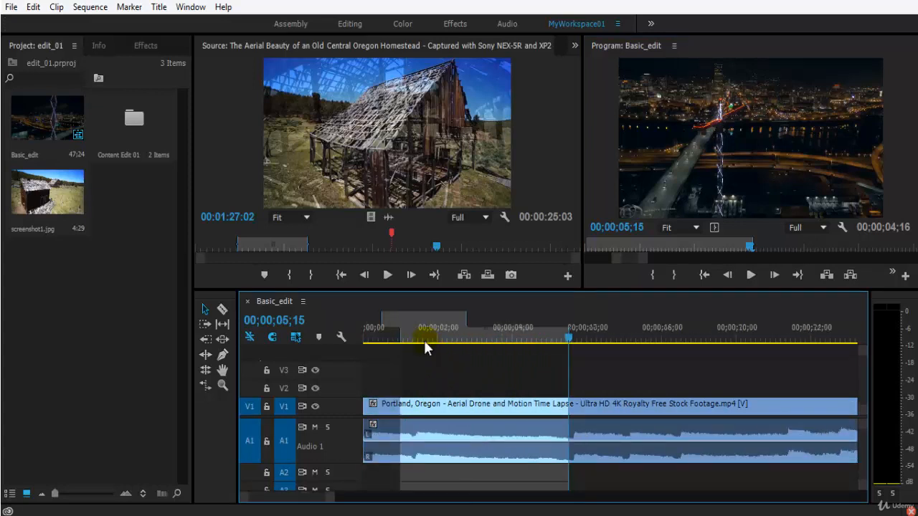
key(minus)
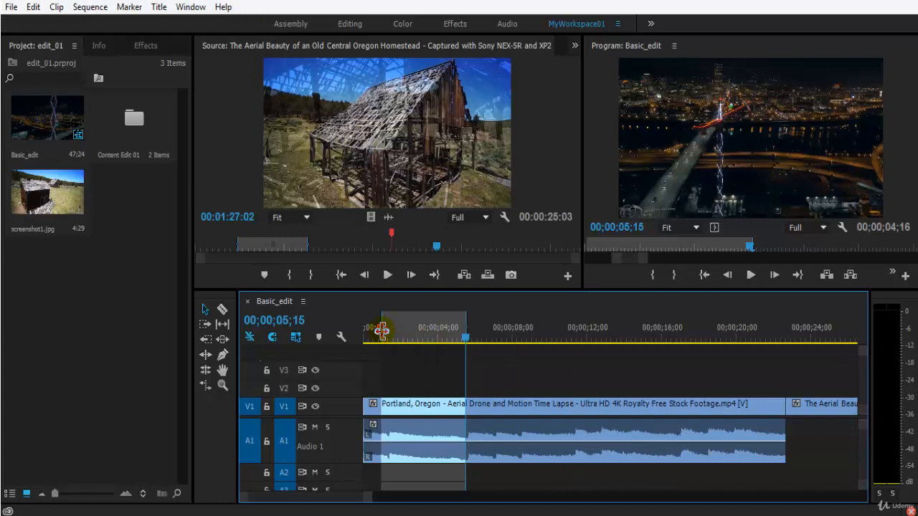
drag(381, 330, 336, 336)
key(minus)
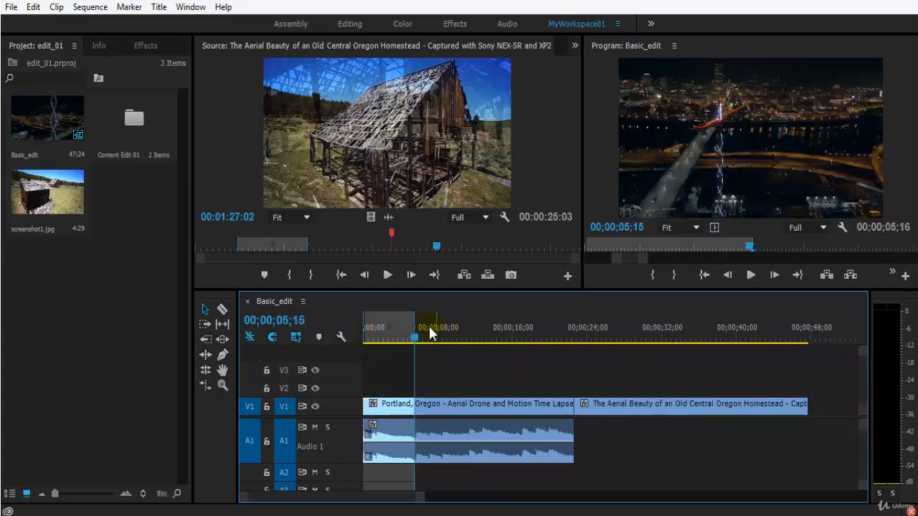
drag(415, 327, 696, 342)
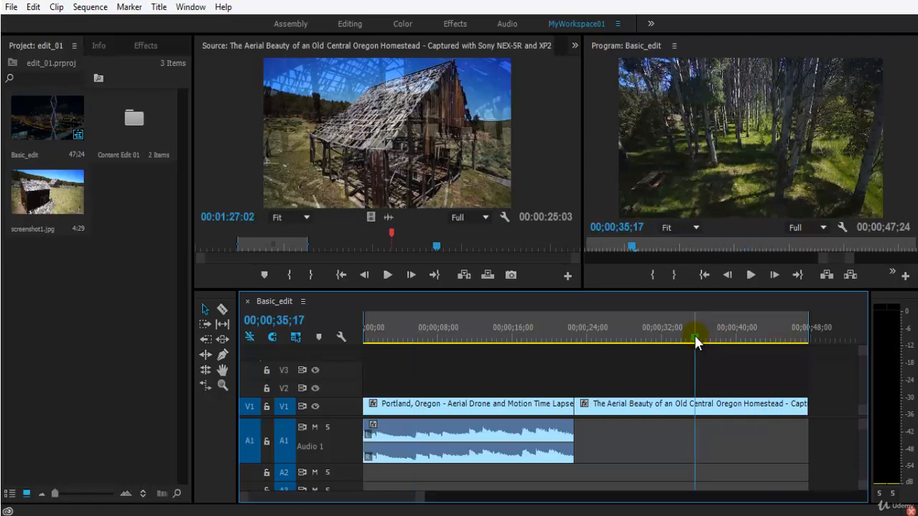
- Widen the Program monitor to reveal all its controls, and switch focus between it and the timeline
drag(585, 216, 501, 219)
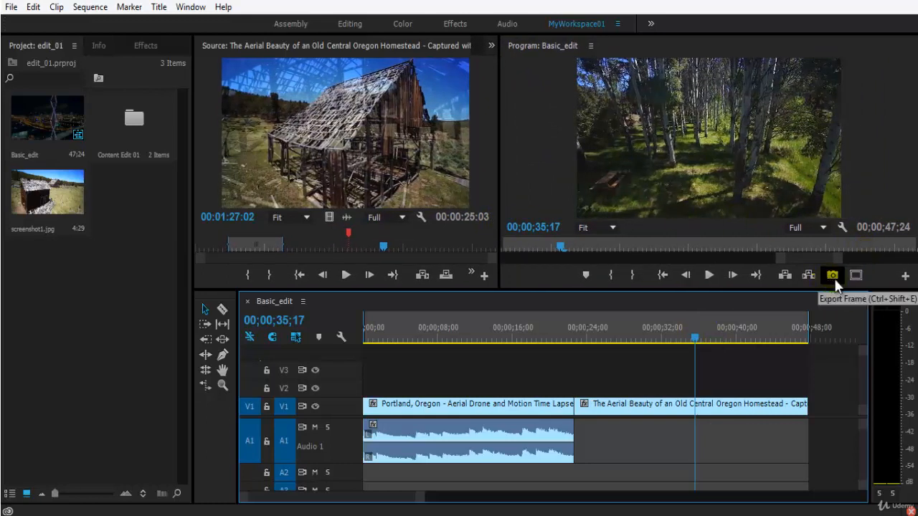
click(819, 144)
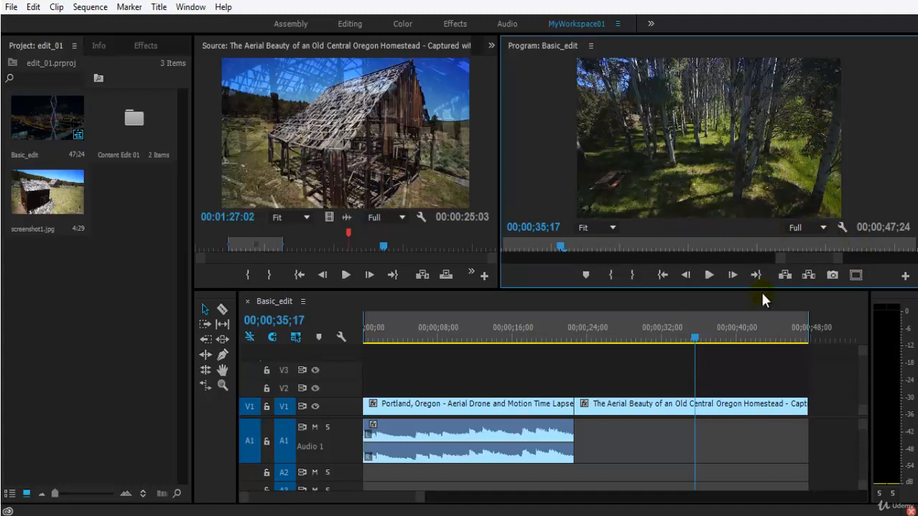
click(624, 362)
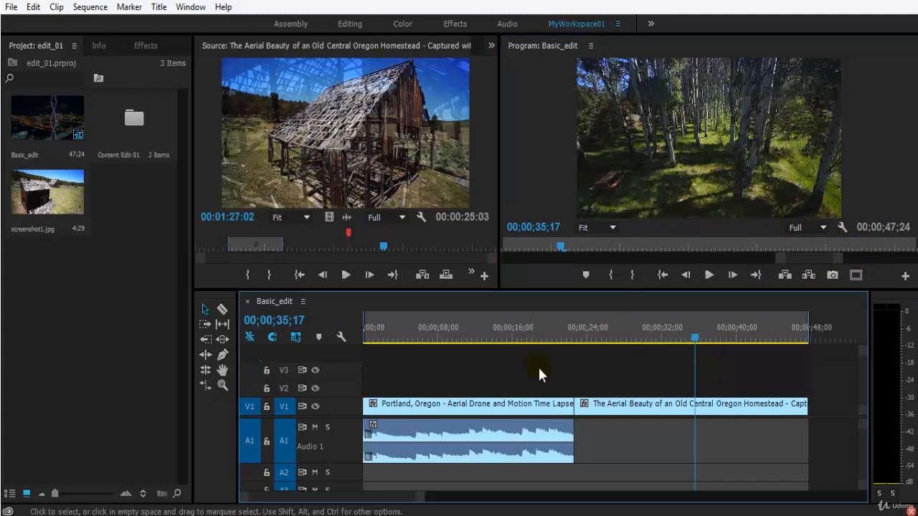
click(547, 362)
click(616, 374)
click(739, 124)
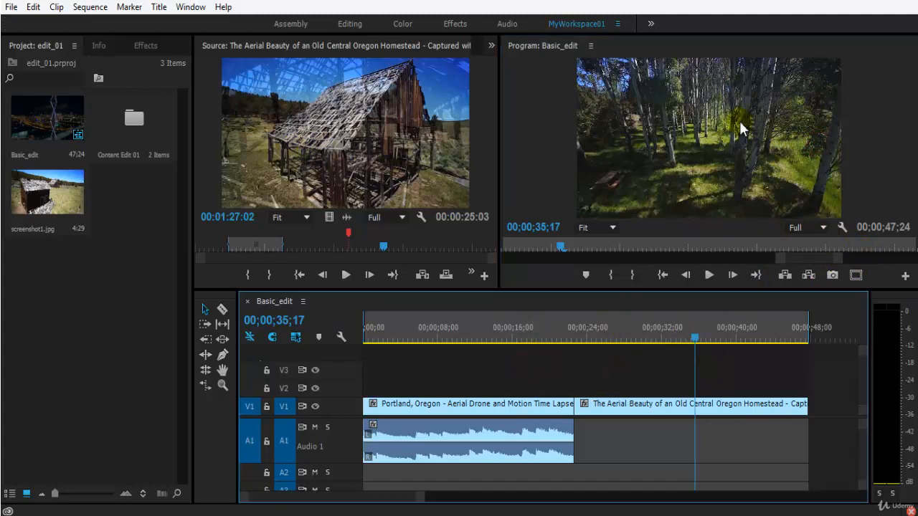
- Bring up the Export Frame settings for the frame at 00;00;35;17 three times, dismissing them without exporting
key(ctrl+shift+e)
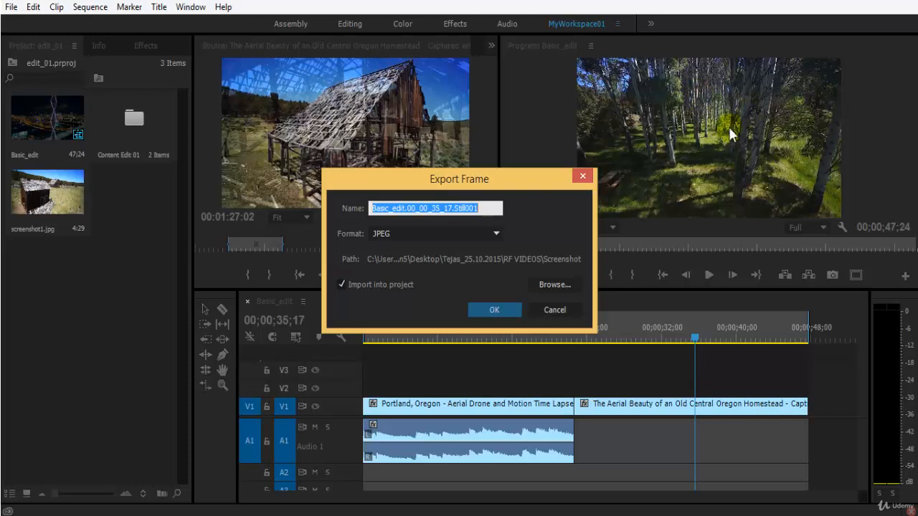
key(Escape)
click(571, 370)
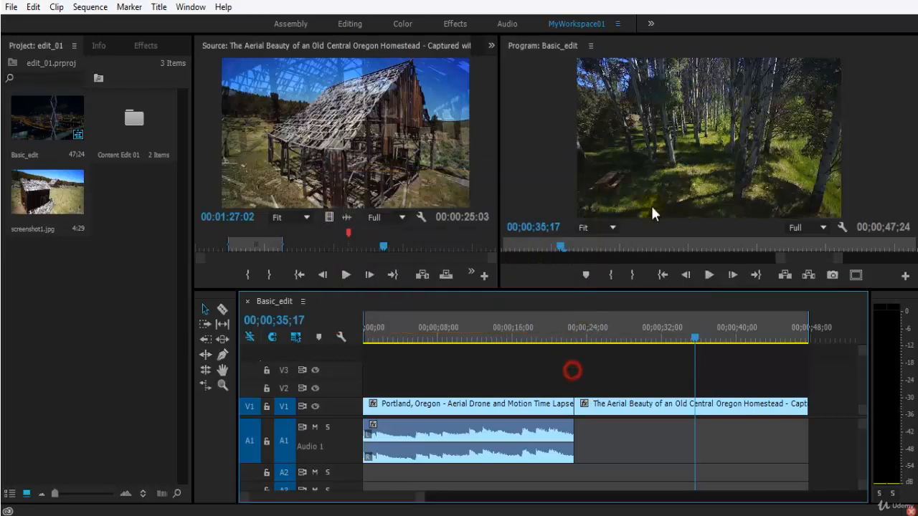
click(782, 150)
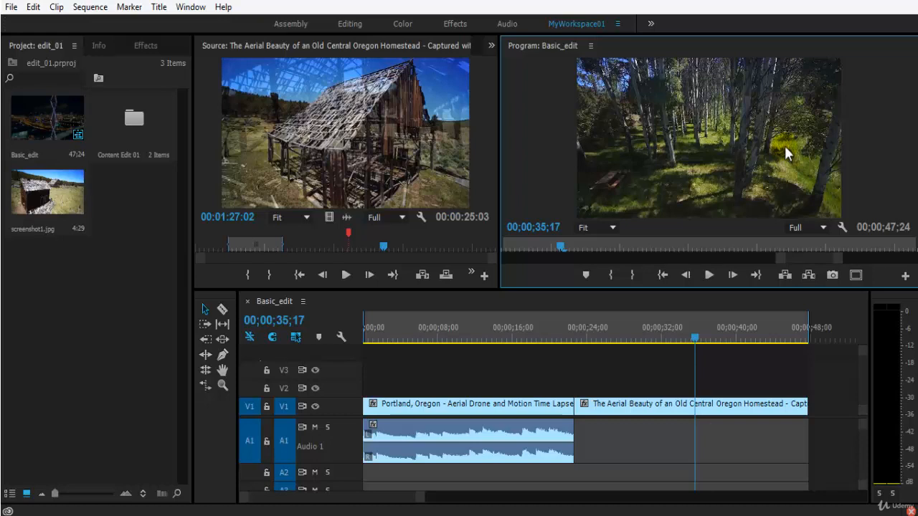
key(ctrl+shift+e)
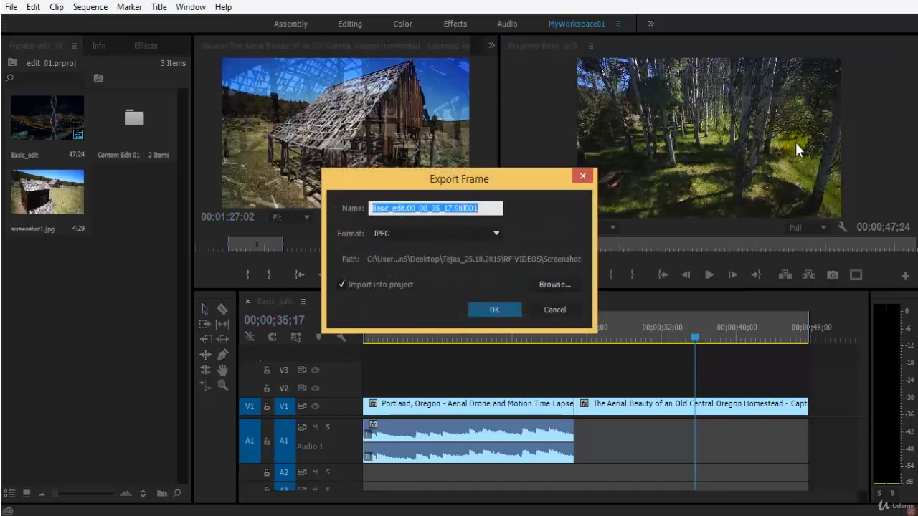
key(Escape)
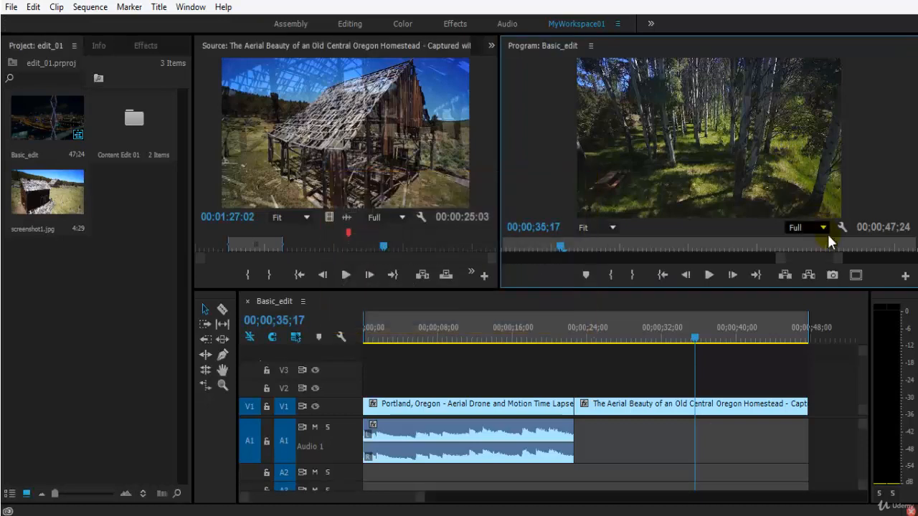
click(832, 276)
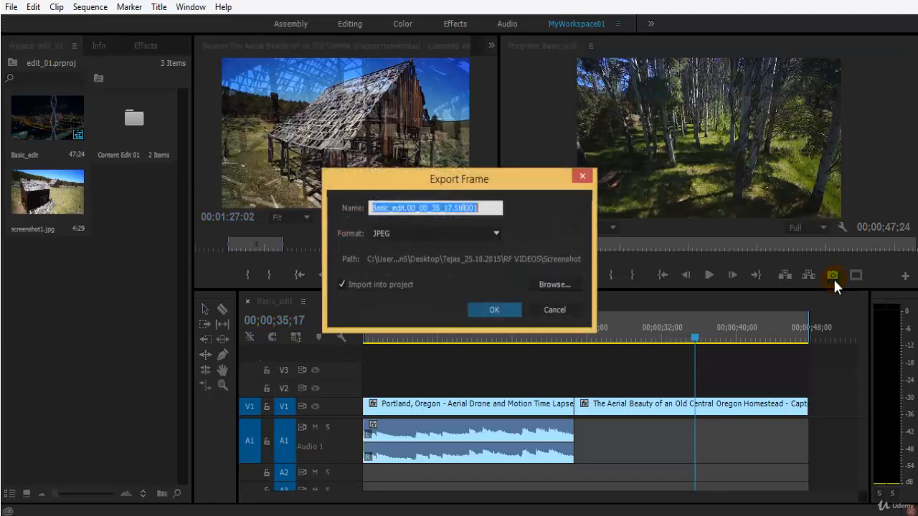
click(547, 310)
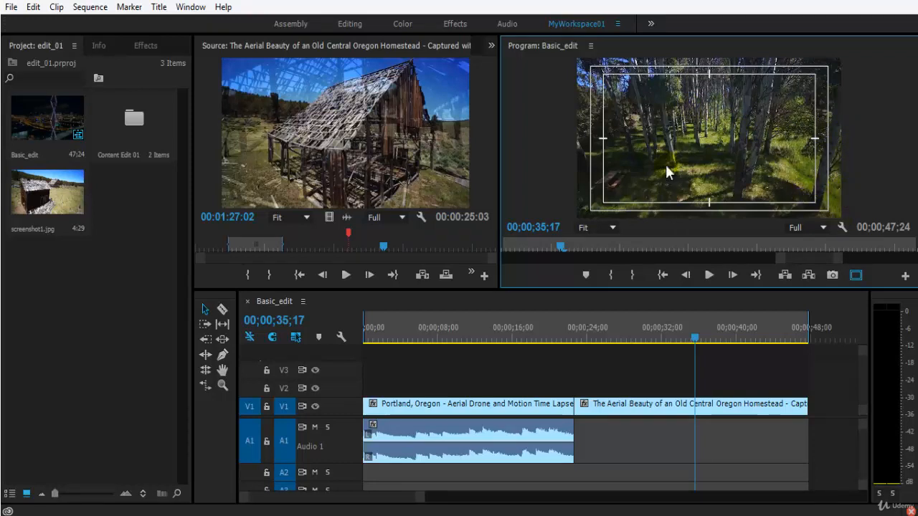
- Maximize the Program monitor's panel group and toggle the safe margins off and back on
click(853, 107)
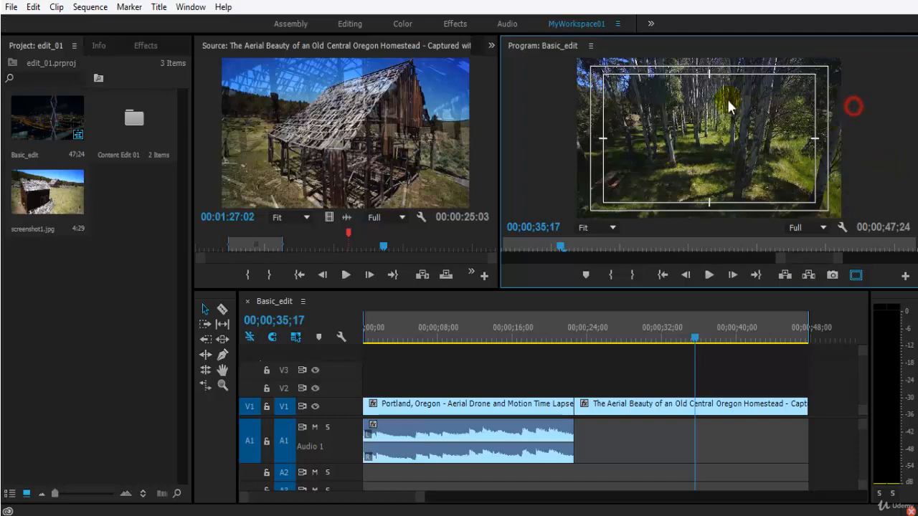
click(591, 46)
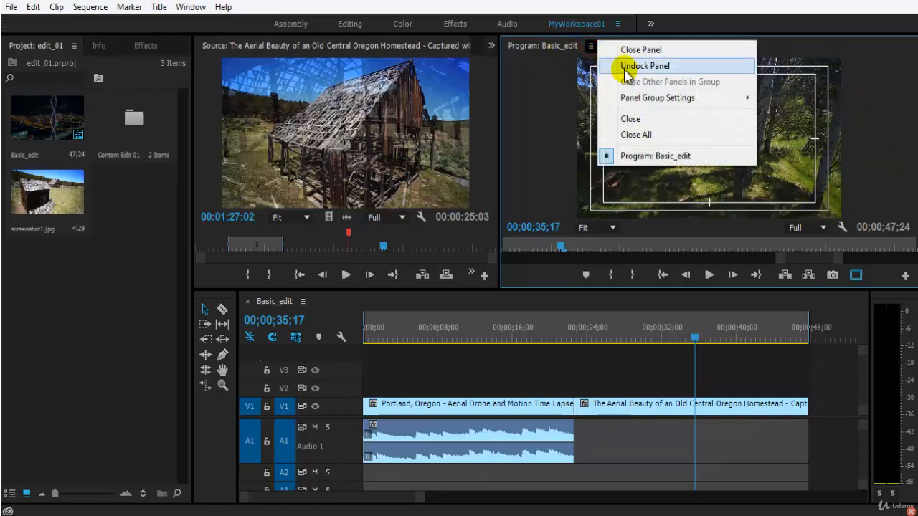
mouse_move(645, 99)
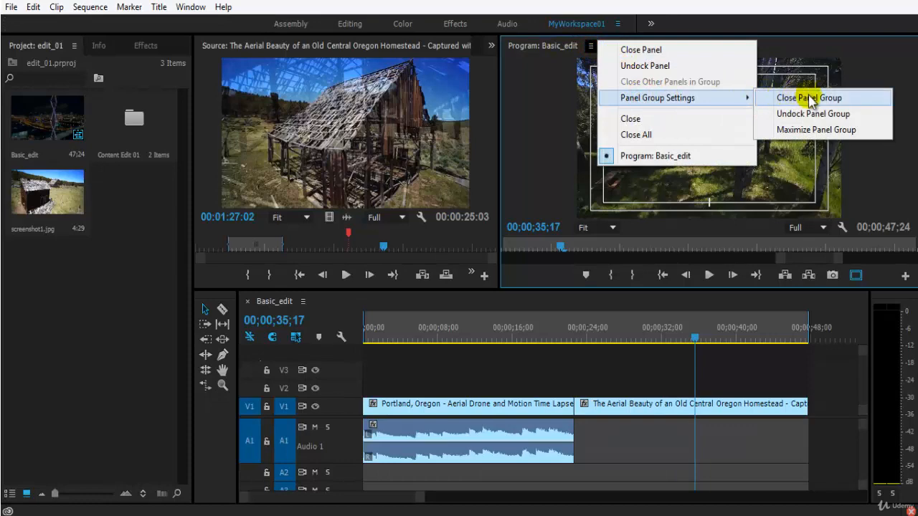
click(826, 131)
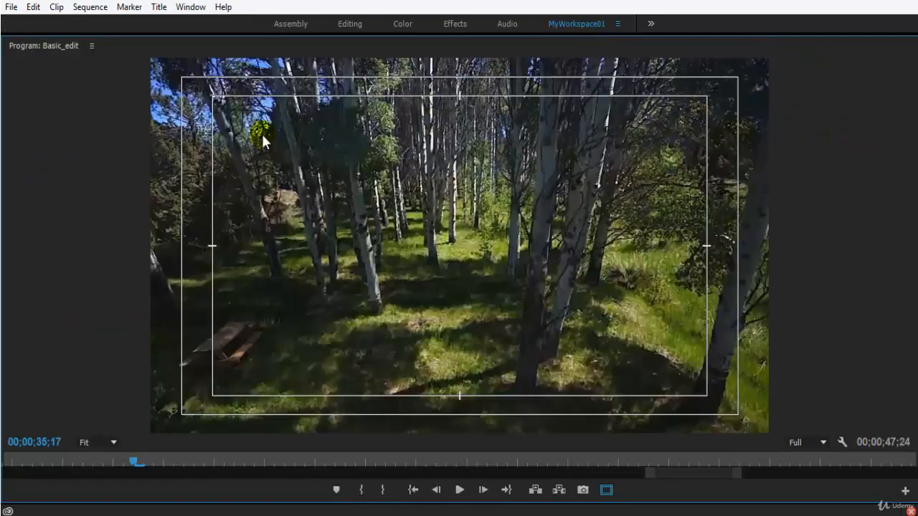
click(606, 490)
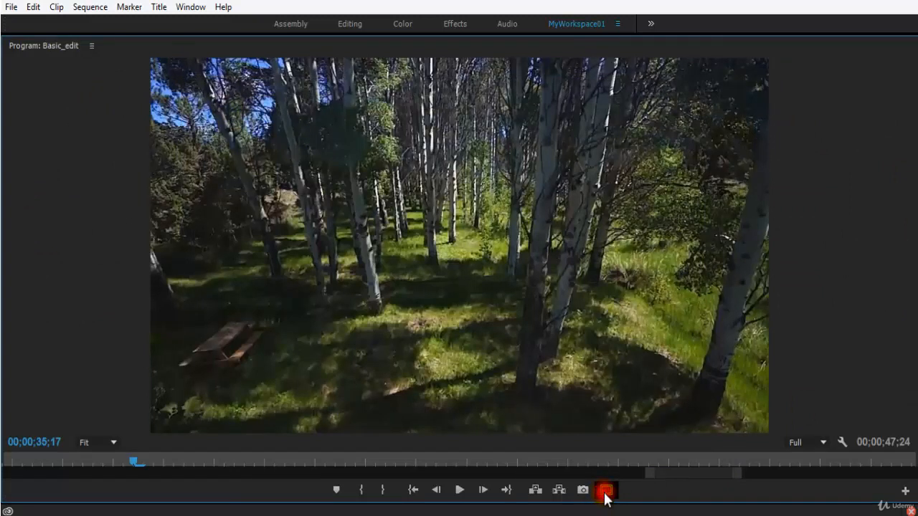
click(606, 490)
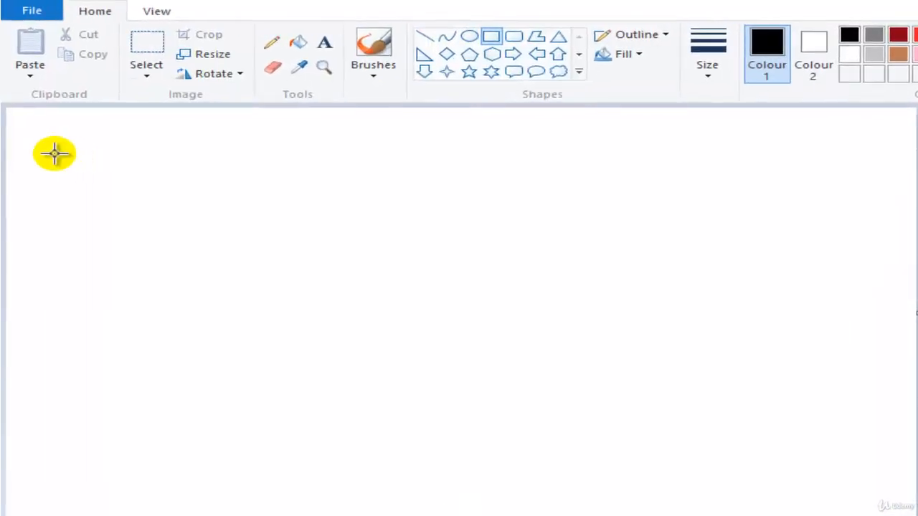
- Switch to Paint and draw a large black rectangle with a smaller blue rectangle inside it
mouse_move(51, 134)
mouse_down()
mouse_move(284, 340)
mouse_move(567, 454)
mouse_move(850, 478)
mouse_move(870, 493)
mouse_up()
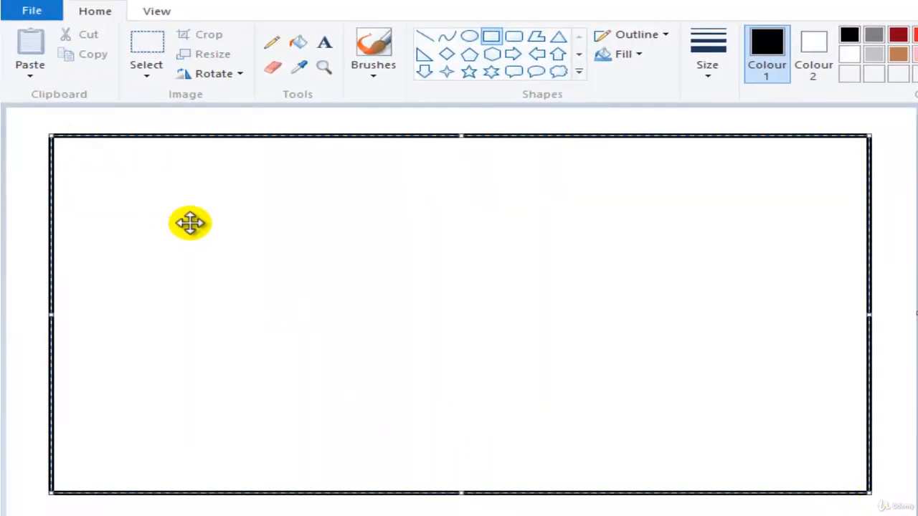
click(492, 38)
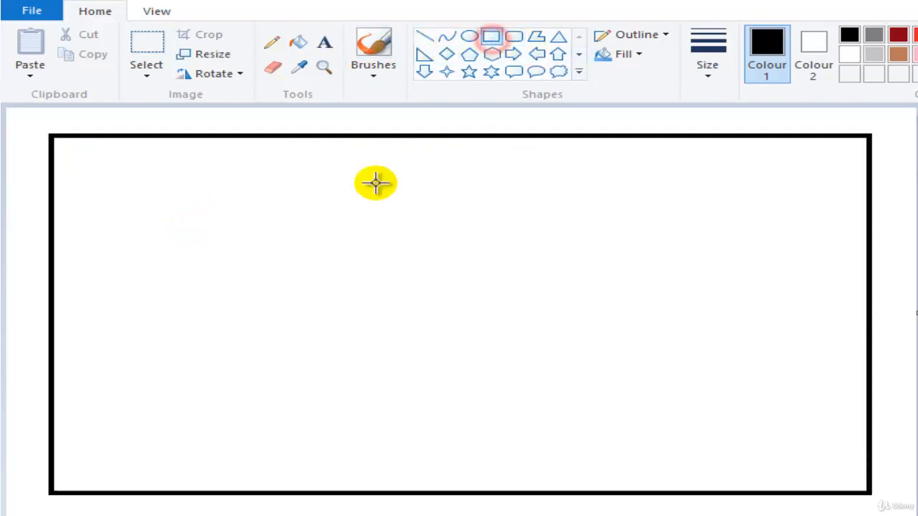
drag(103, 170, 426, 301)
drag(426, 301, 812, 444)
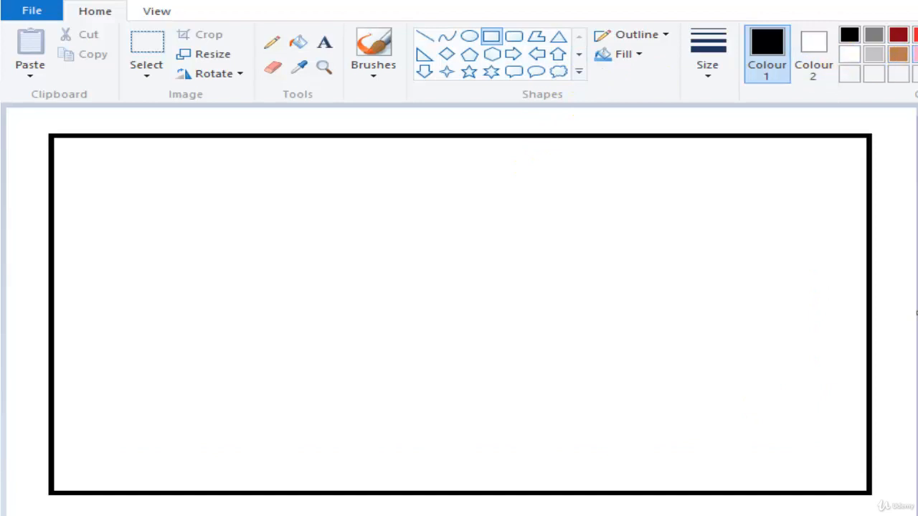
drag(100, 167, 817, 458)
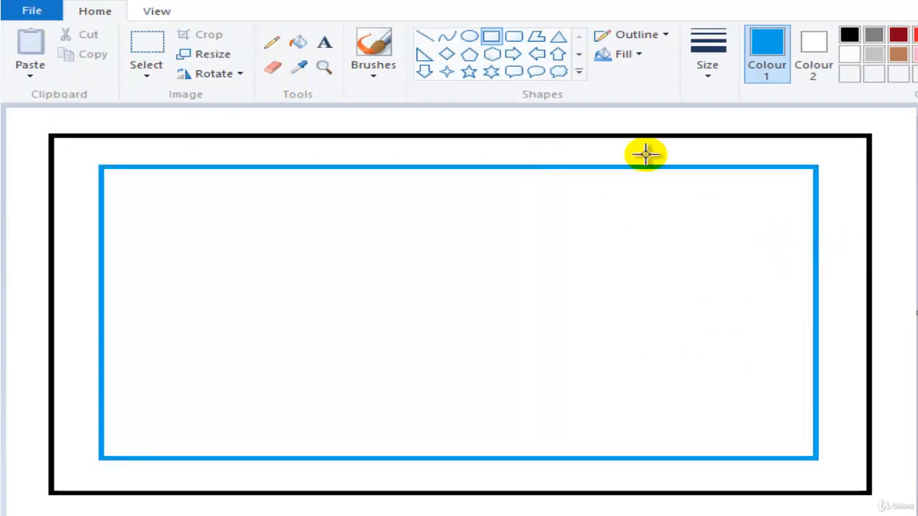
- Add the blue text "Title Safe Area" inside the blue rectangle and set its font size to 24
click(372, 59)
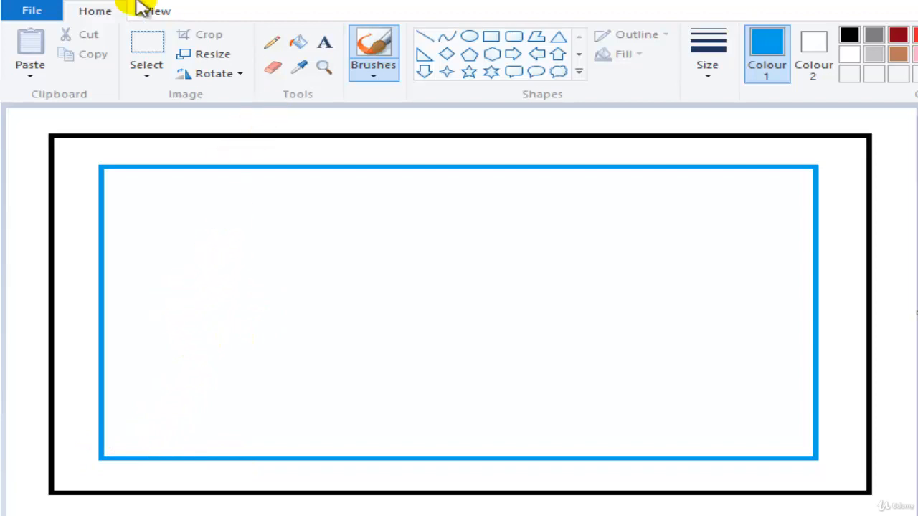
click(324, 42)
click(251, 333)
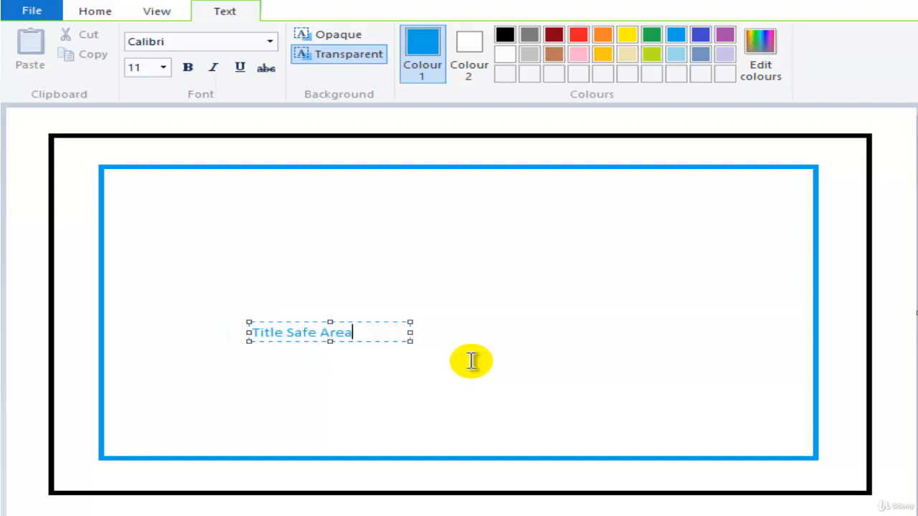
drag(410, 342, 590, 395)
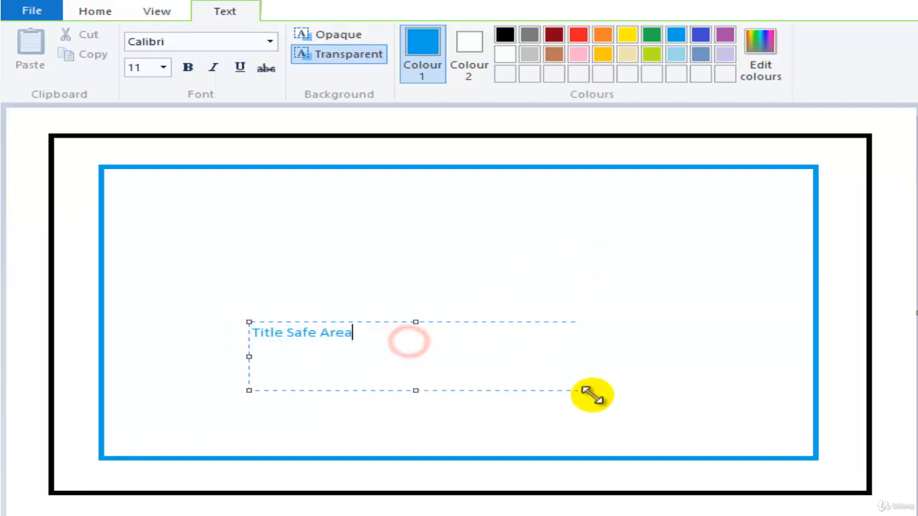
drag(396, 335, 185, 340)
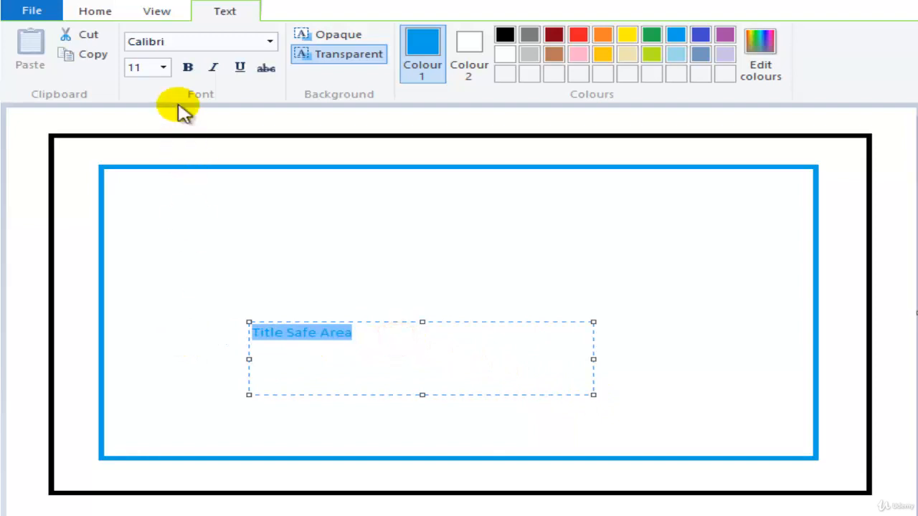
click(166, 67)
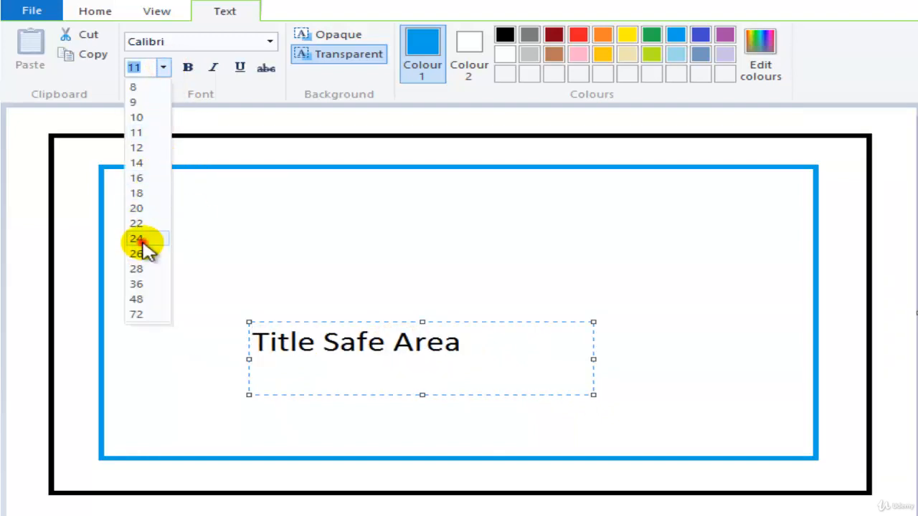
click(143, 240)
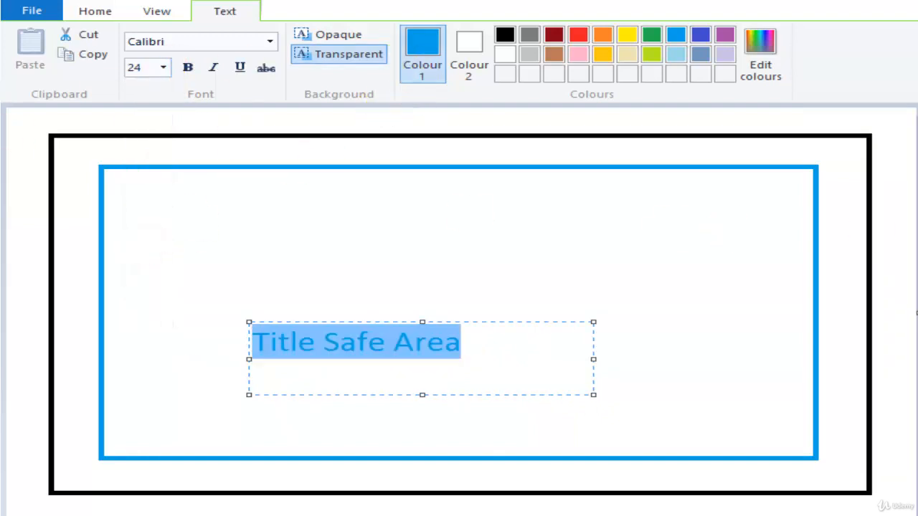
click(909, 370)
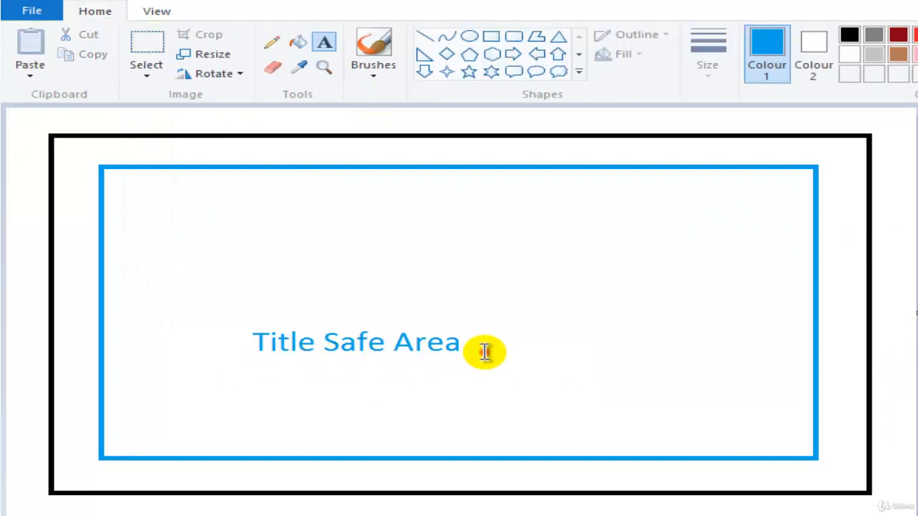
- Add the text "Enter Any Text" below the "Title Safe Area" label, inside the blue rectangle
click(482, 351)
click(398, 318)
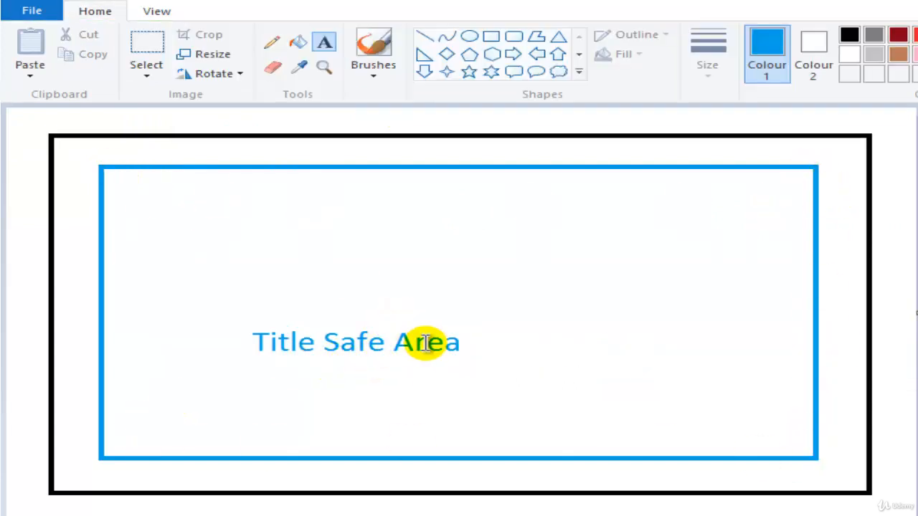
click(140, 417)
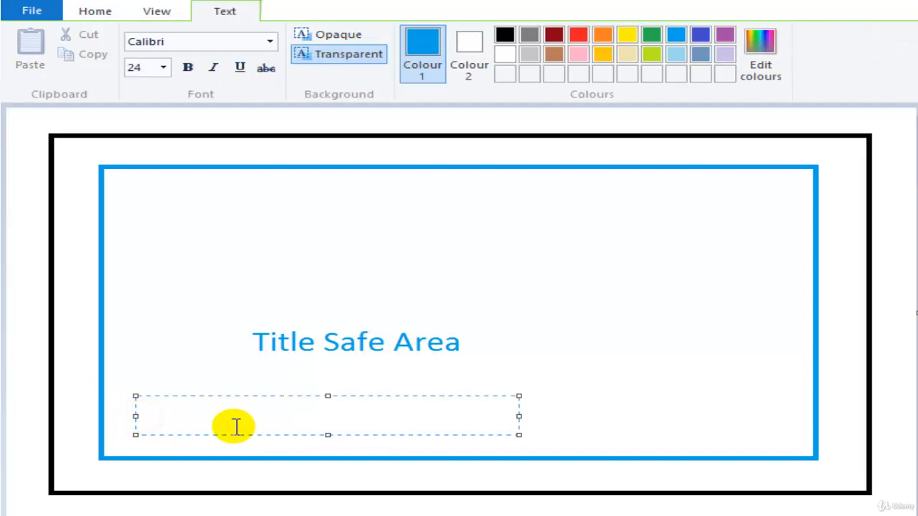
text(Enter Any T)
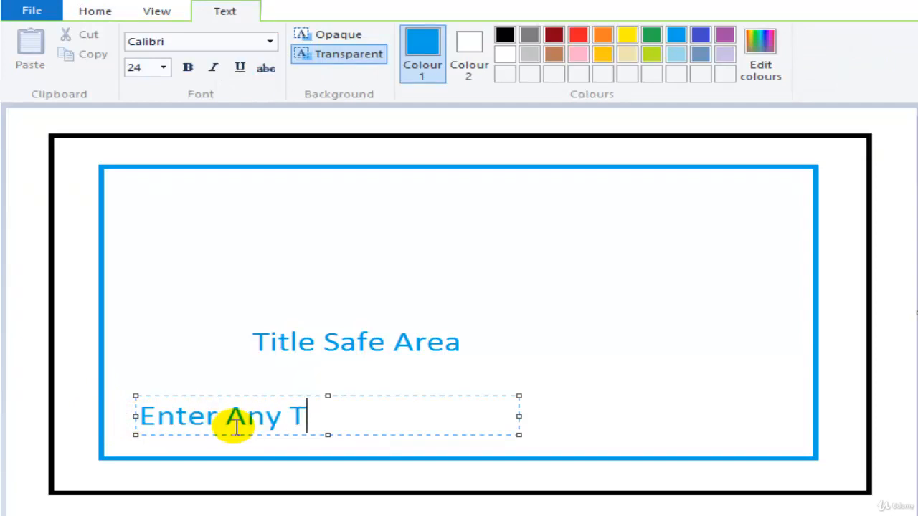
text(ext)
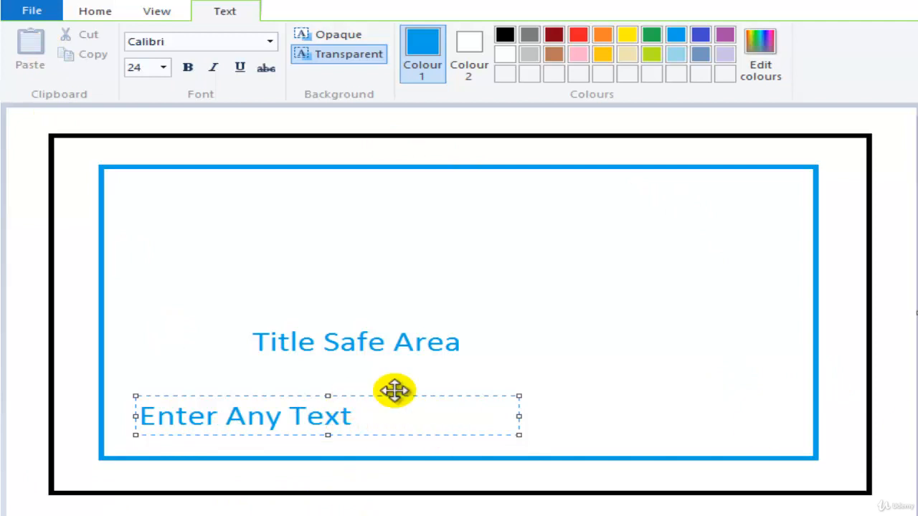
click(303, 418)
- Recolour "Enter Any Text" green and move it into the lower-left corner of the blue rectangle
click(94, 13)
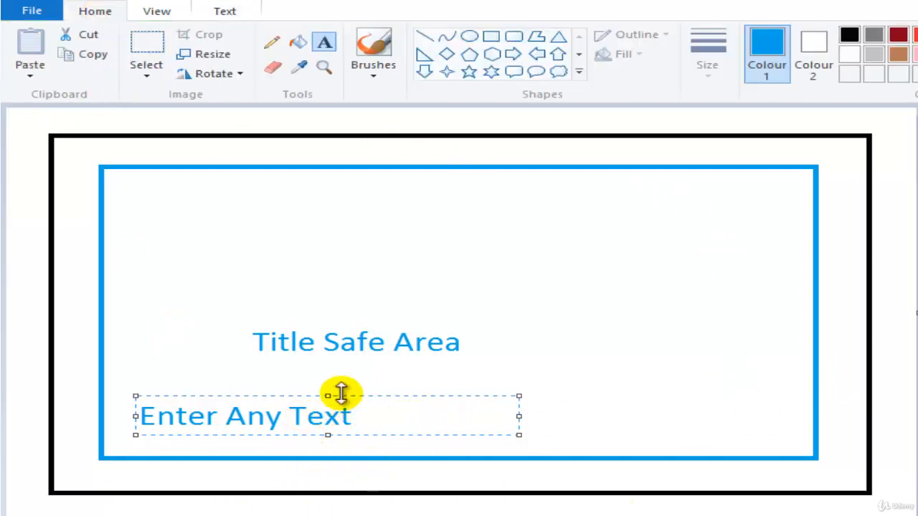
mouse_move(350, 396)
mouse_down()
mouse_move(355, 385)
mouse_move(349, 400)
mouse_move(313, 410)
mouse_move(343, 412)
mouse_up()
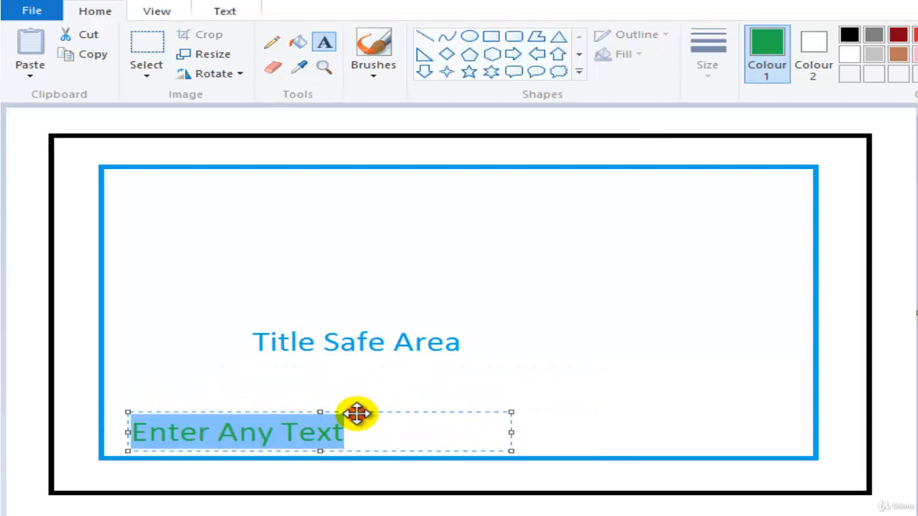
drag(356, 413, 336, 411)
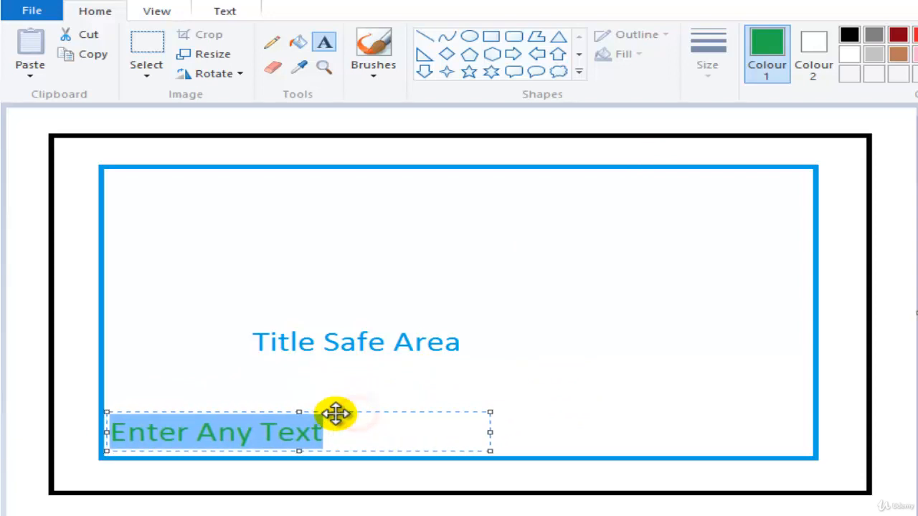
- Move the green text out across the left edges of both rectangles, and return it inside the blue one
click(297, 434)
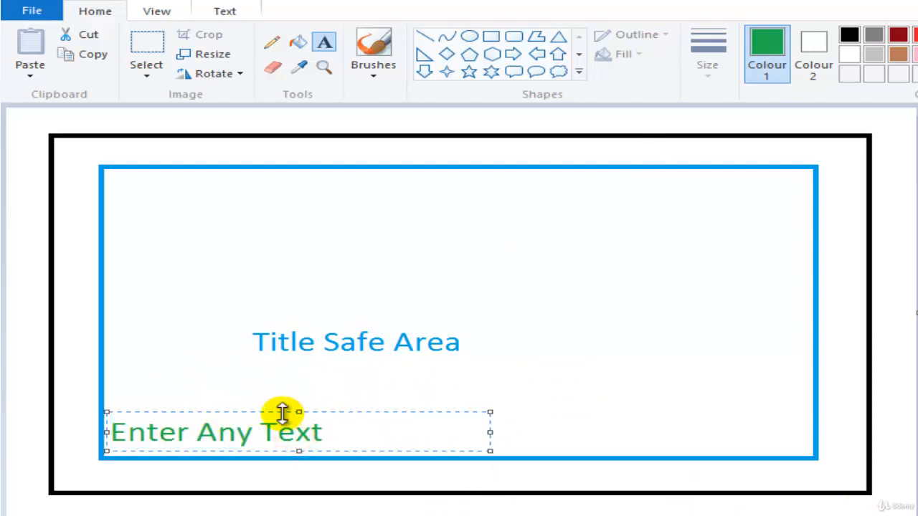
drag(283, 412, 193, 409)
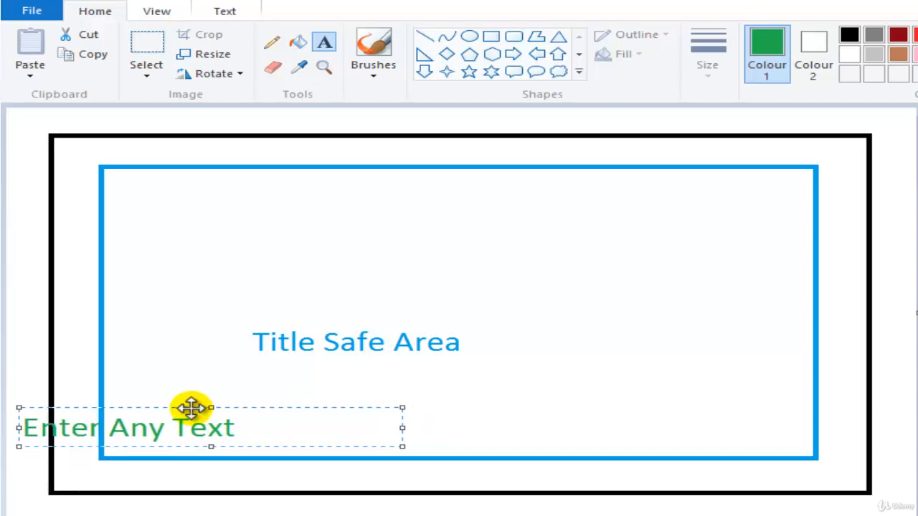
drag(191, 408, 282, 408)
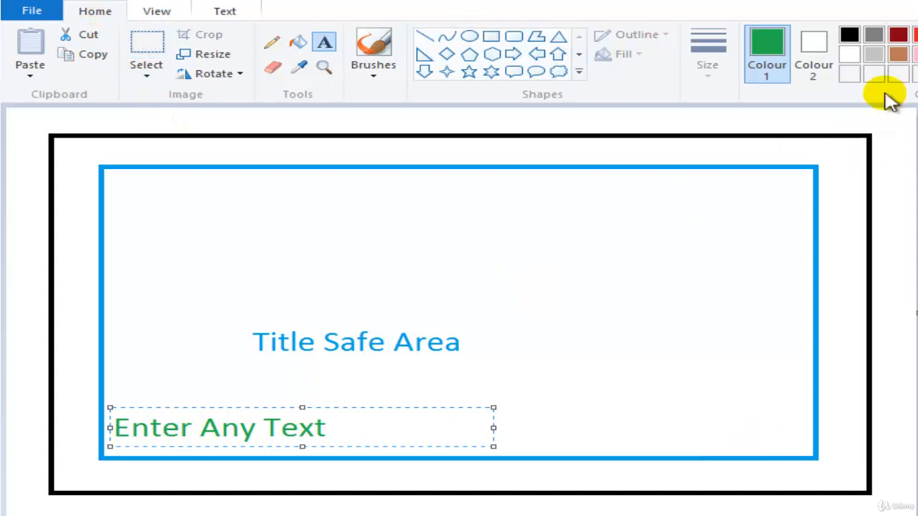
- Add the black text "Action Safe Area" in the upper gap between the black and blue rectangles
click(321, 137)
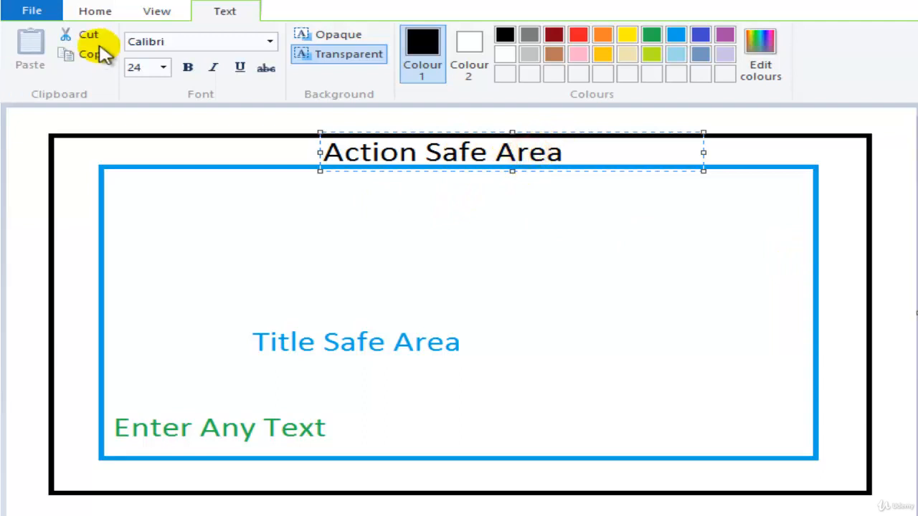
click(98, 13)
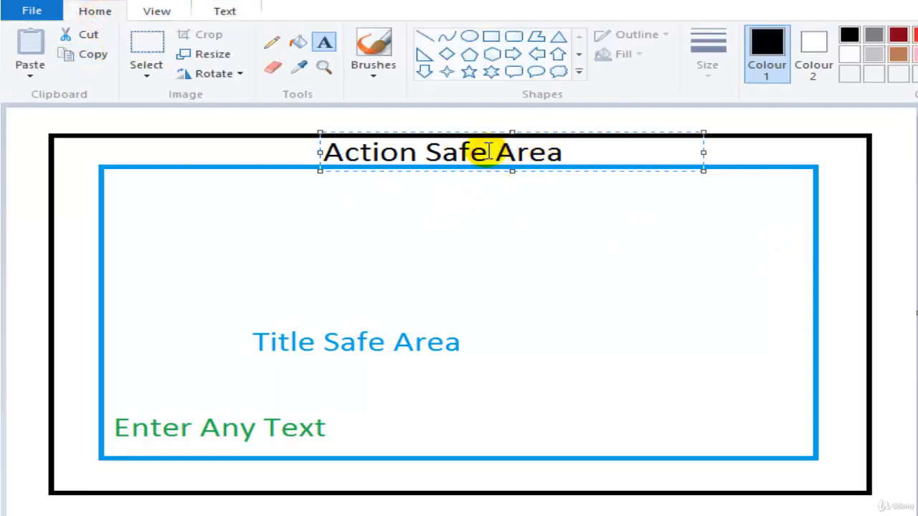
- Select the basic round brush and set its stroke thickness to the third size
click(374, 56)
click(391, 104)
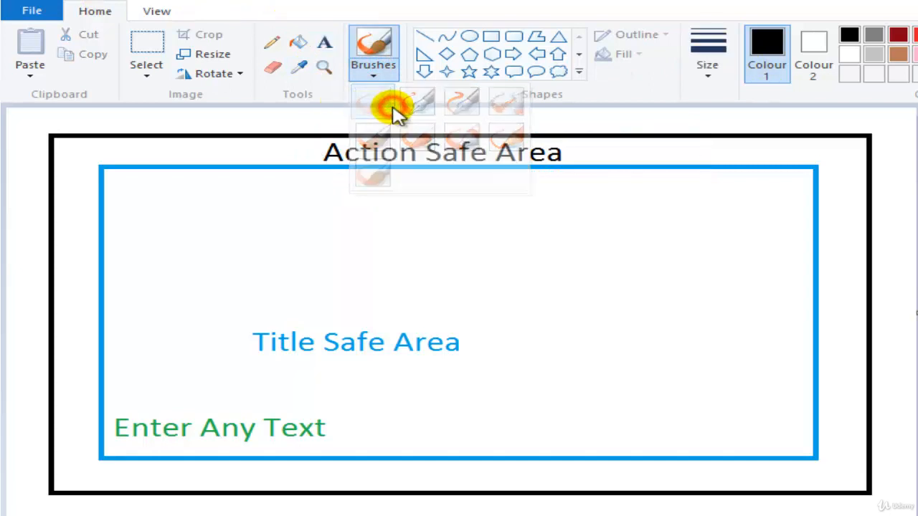
click(768, 75)
click(707, 72)
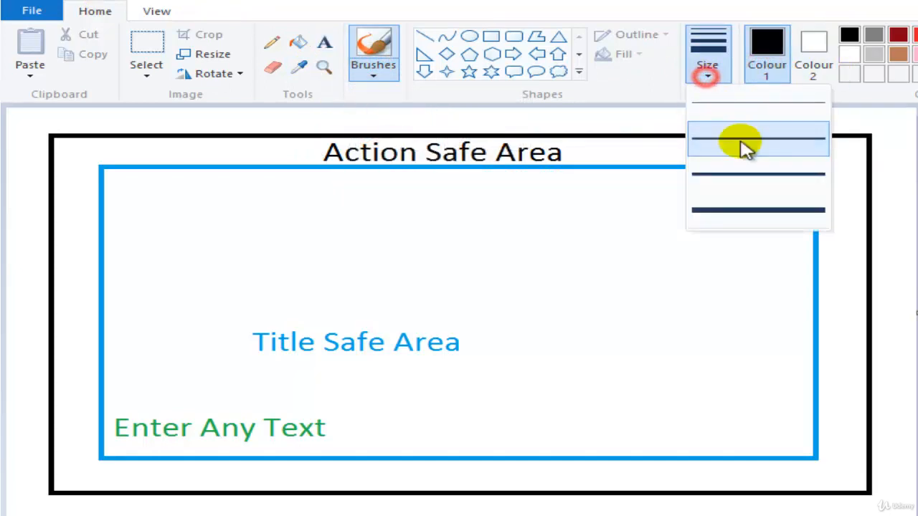
click(763, 178)
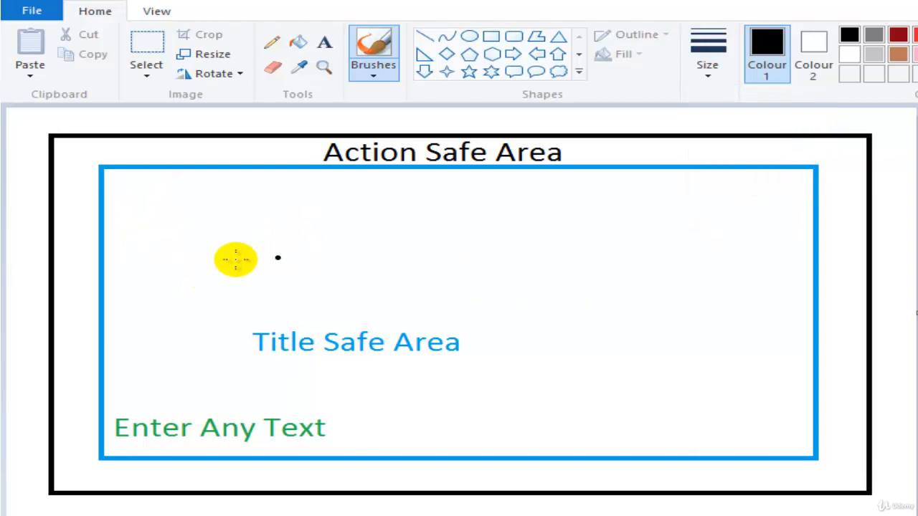
- Trace the band between the two rectangles with a black brush stroke twice, undoing each stroke
mouse_move(79, 152)
mouse_down()
mouse_move(591, 150)
mouse_move(871, 236)
mouse_move(848, 448)
mouse_up()
key(ctrl+z)
mouse_move(81, 155)
mouse_down()
mouse_move(838, 168)
mouse_move(841, 395)
mouse_up()
key(ctrl+z)
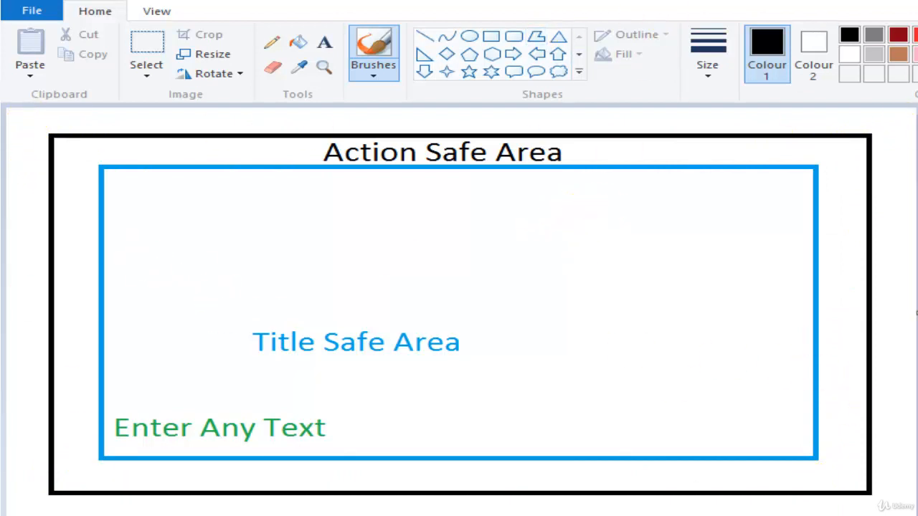
- Brush a purple figure with a head, body and raised arm, its body crossing the blue rectangle's lower edge
click(917, 35)
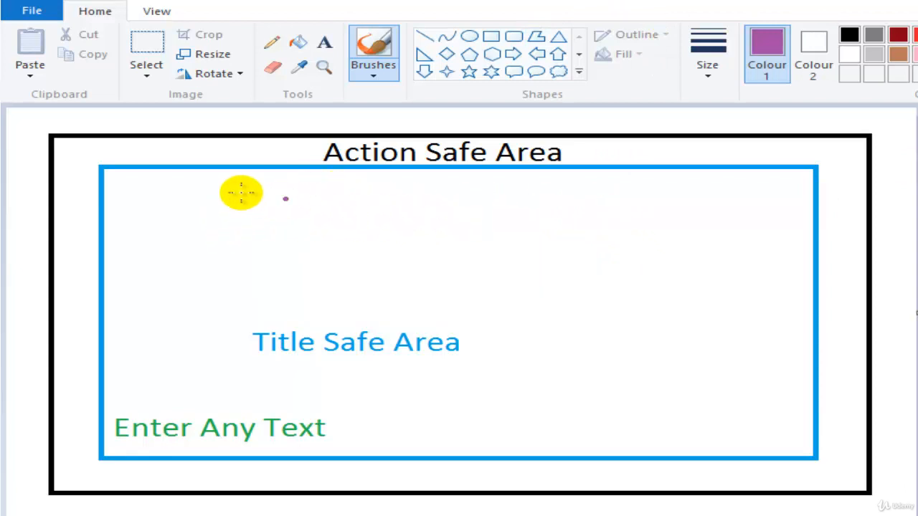
mouse_move(636, 187)
mouse_down()
mouse_move(582, 261)
mouse_move(611, 310)
mouse_move(669, 316)
mouse_move(690, 231)
mouse_move(637, 198)
mouse_move(610, 310)
mouse_move(593, 306)
mouse_move(534, 439)
mouse_up()
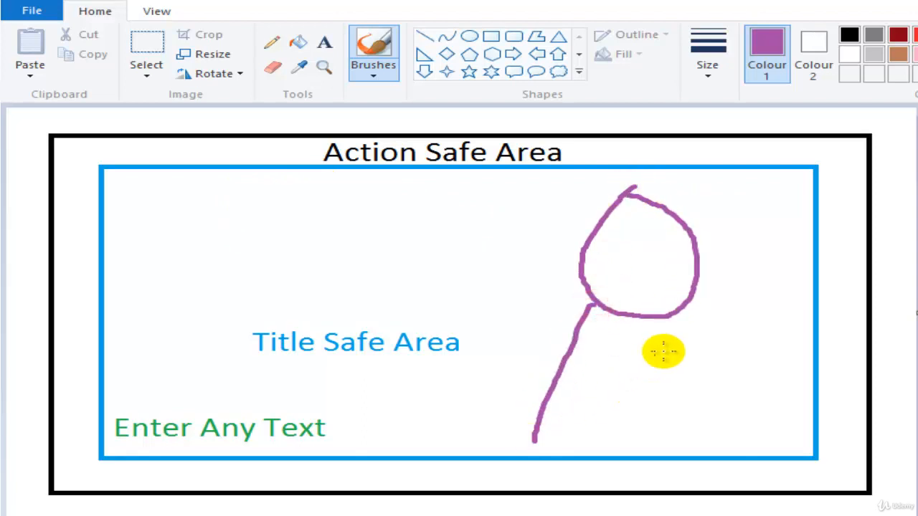
drag(676, 313, 762, 482)
drag(533, 437, 555, 511)
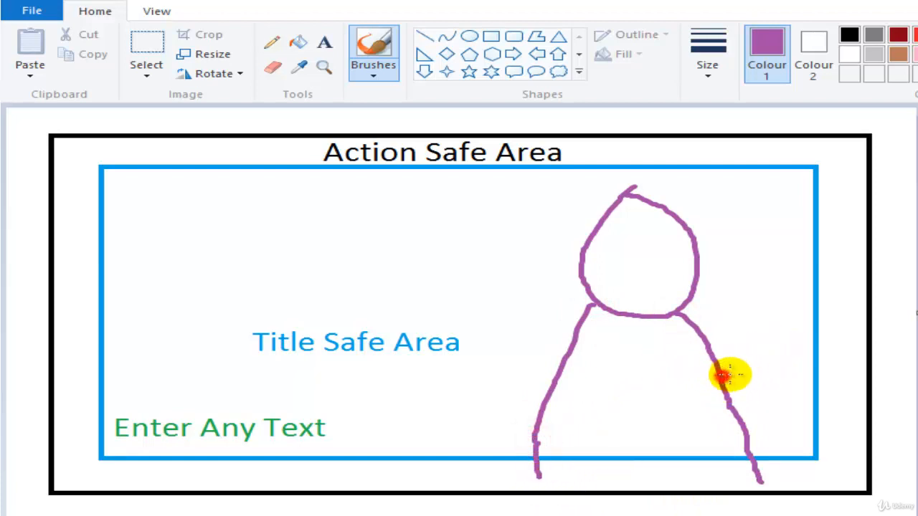
drag(730, 374, 749, 340)
mouse_move(744, 395)
mouse_down()
mouse_move(789, 333)
mouse_move(768, 273)
mouse_move(803, 322)
mouse_move(793, 366)
mouse_up()
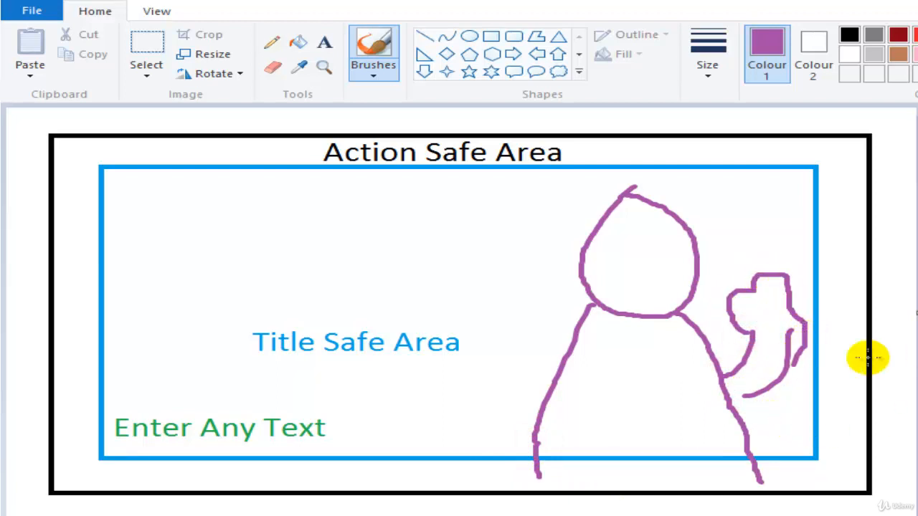